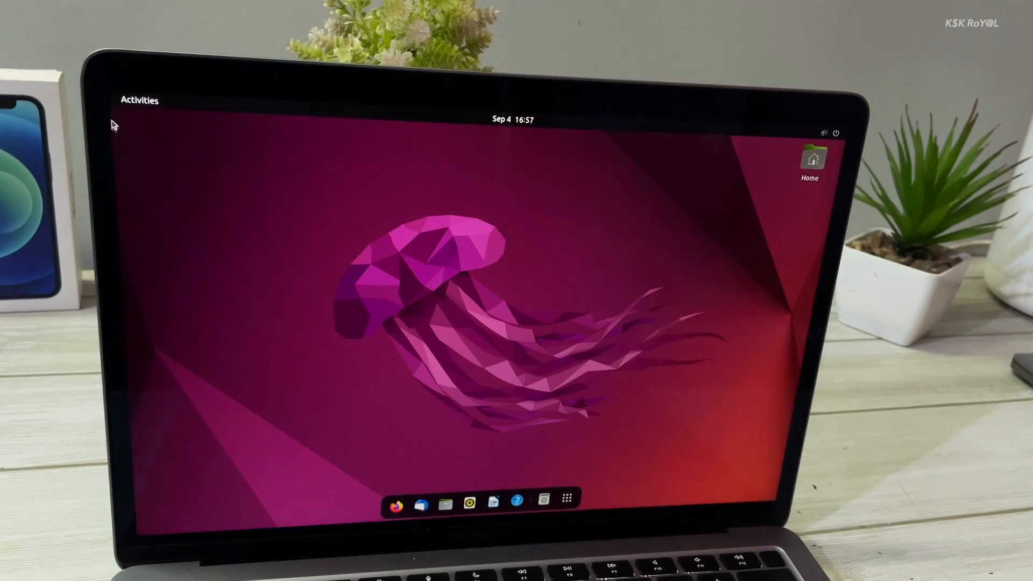
Browse the installed applications on the Ubuntu desktop, then launch GNU Image Manipulation Program and close it.
{"action": "left_click", "coordinate": [115, 102]}
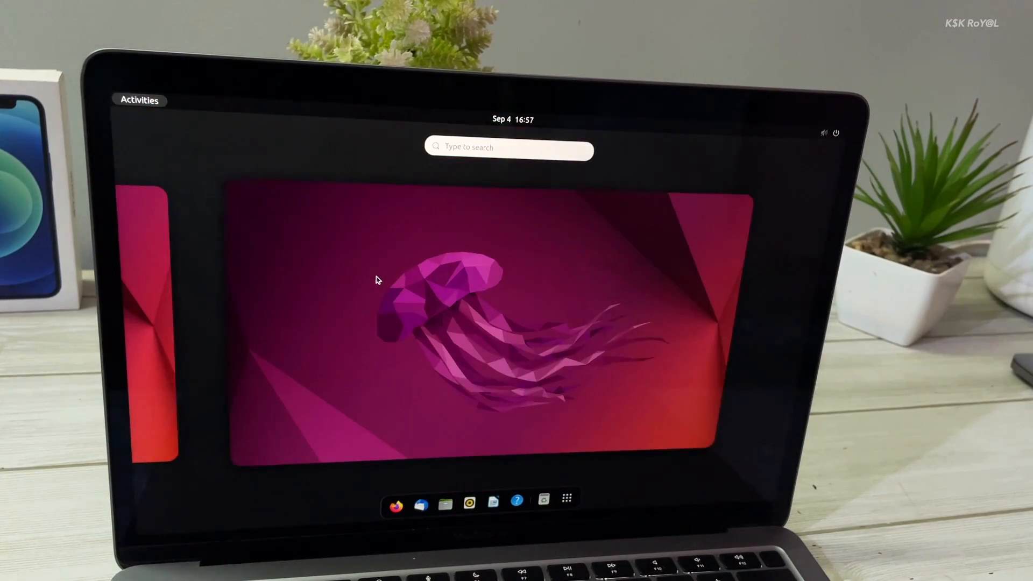
{"action": "left_click", "coordinate": [568, 499]}
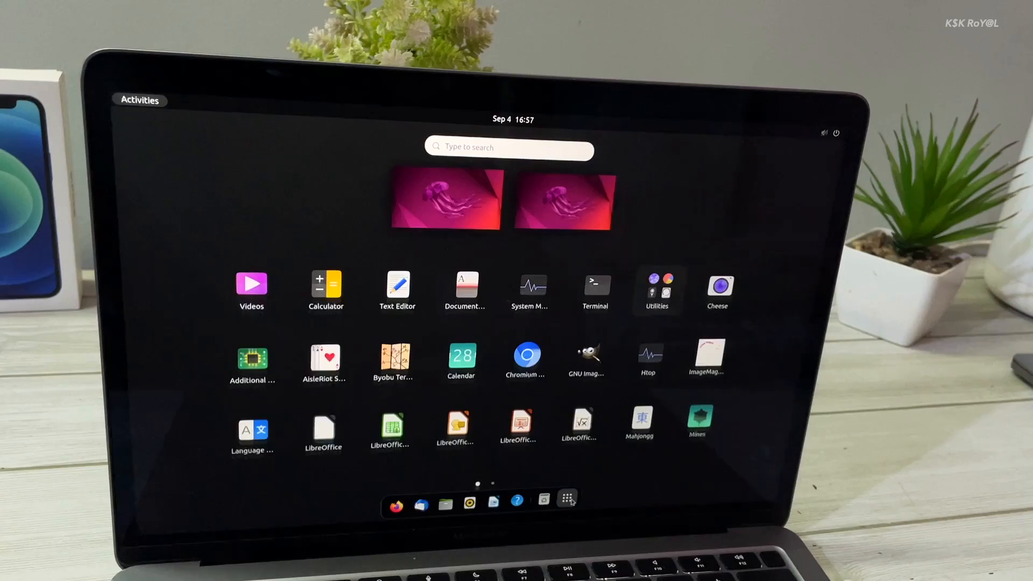
{"action": "scroll", "coordinate": [612, 421], "scroll_direction": "down", "scroll_amount": 2}
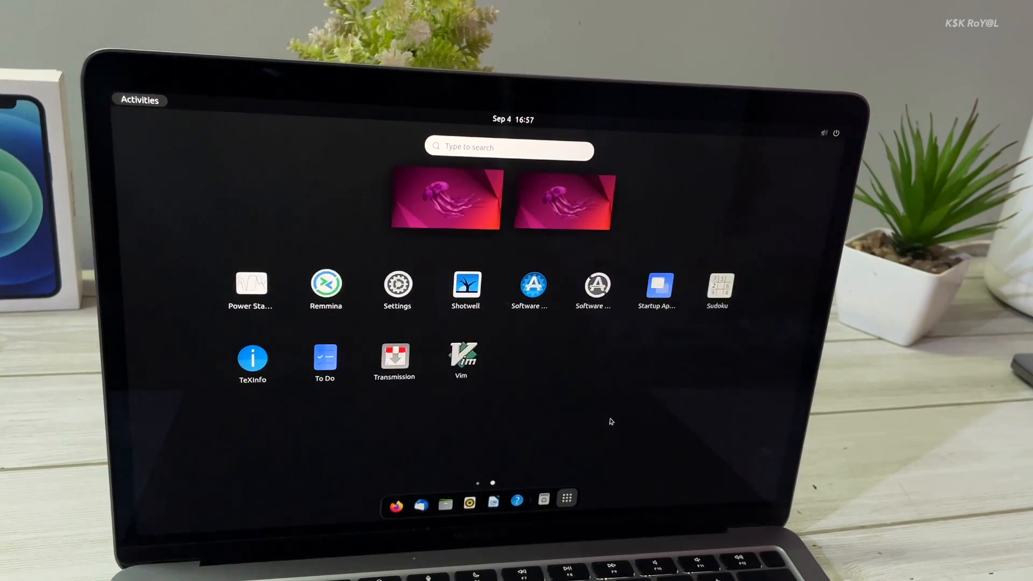
{"action": "scroll", "coordinate": [541, 363], "scroll_direction": "up", "scroll_amount": 2}
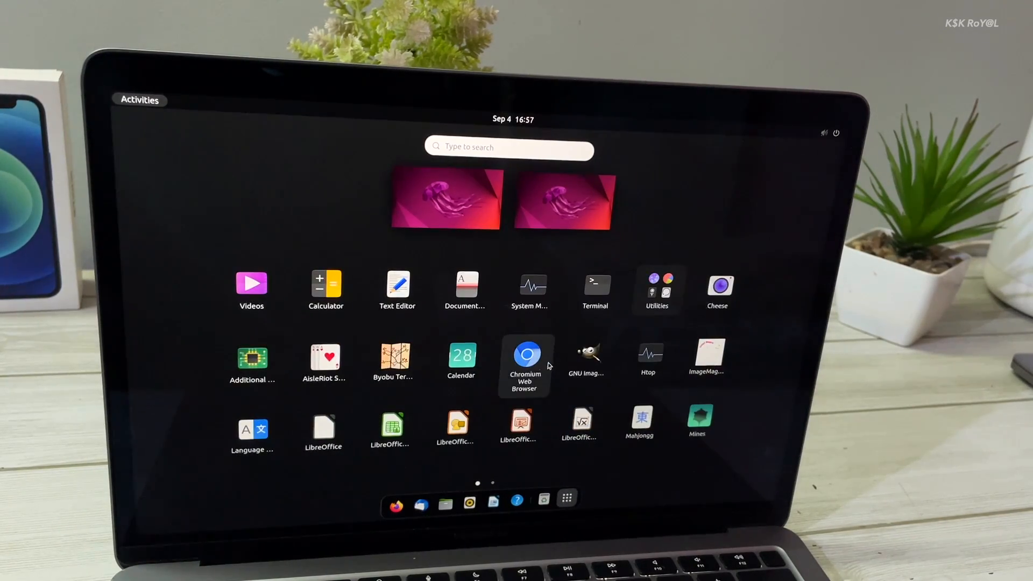
{"action": "left_click", "coordinate": [578, 355]}
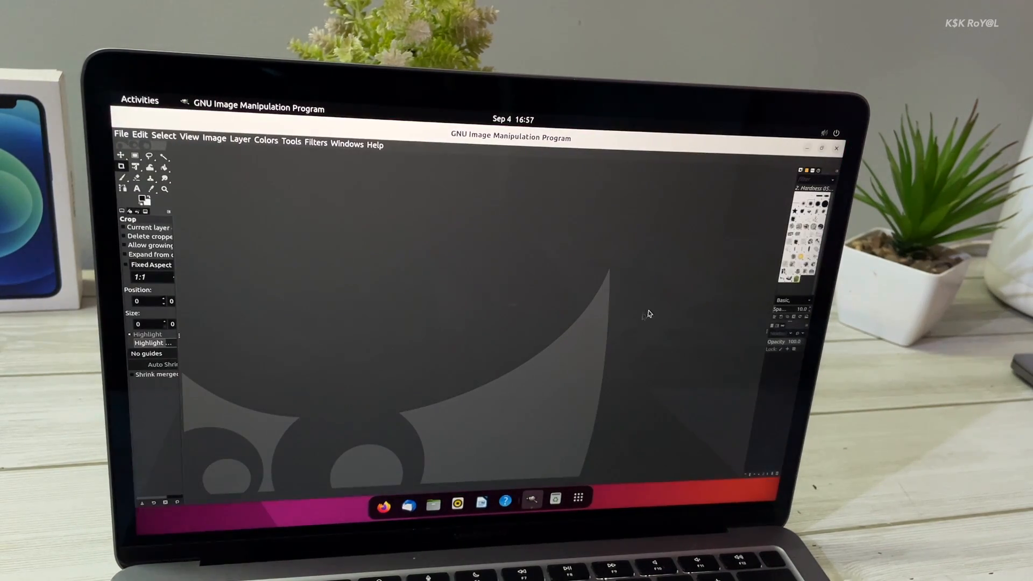
{"action": "left_click", "coordinate": [837, 149]}
In the Ubuntu system settings, compare the Light and Dark appearance styles and leave the style on Dark.
{"action": "left_click", "coordinate": [831, 133]}
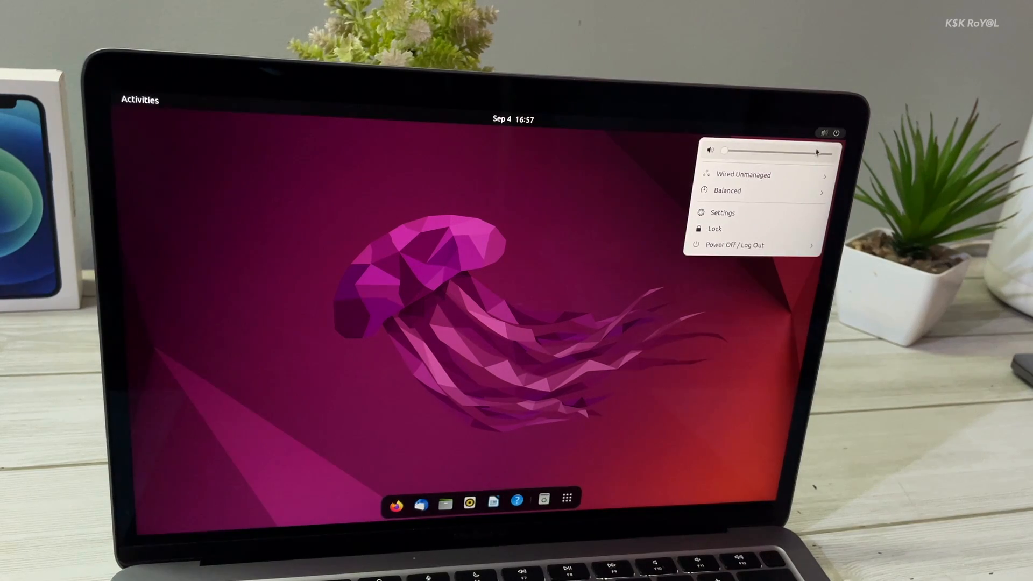
{"action": "left_click", "coordinate": [755, 213]}
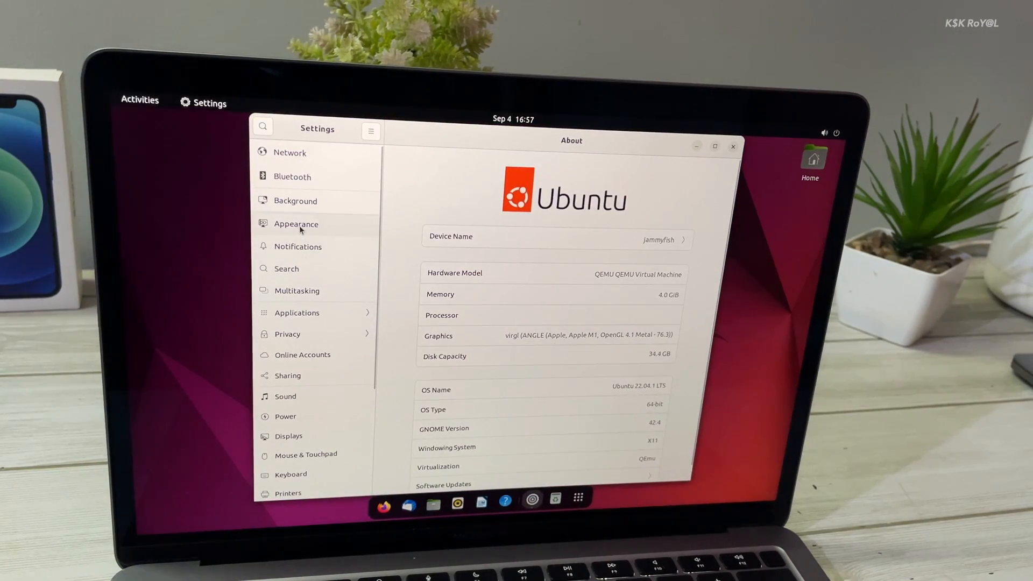
{"action": "left_click", "coordinate": [300, 226]}
{"action": "left_click", "coordinate": [619, 245]}
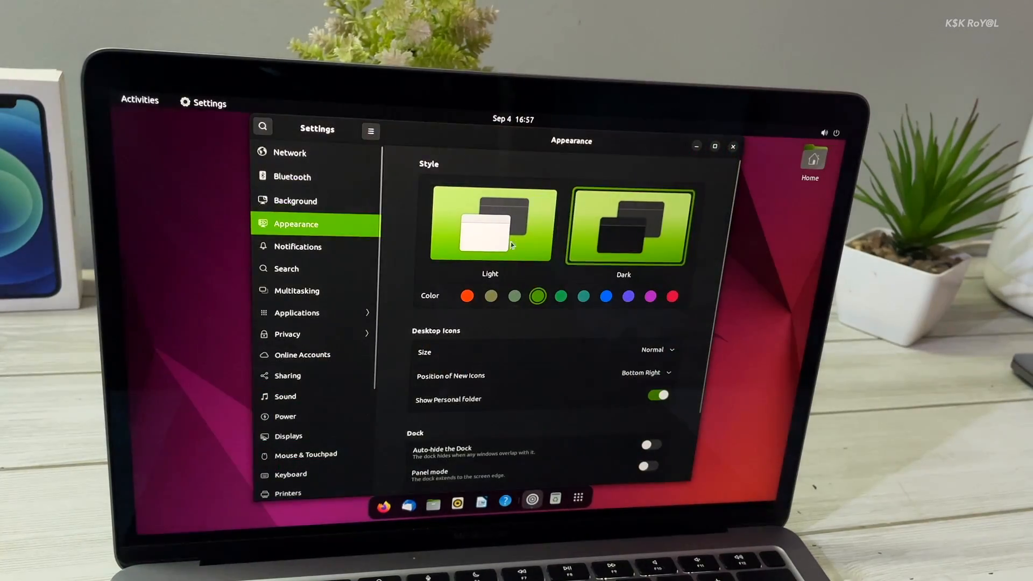
{"action": "left_click", "coordinate": [483, 247]}
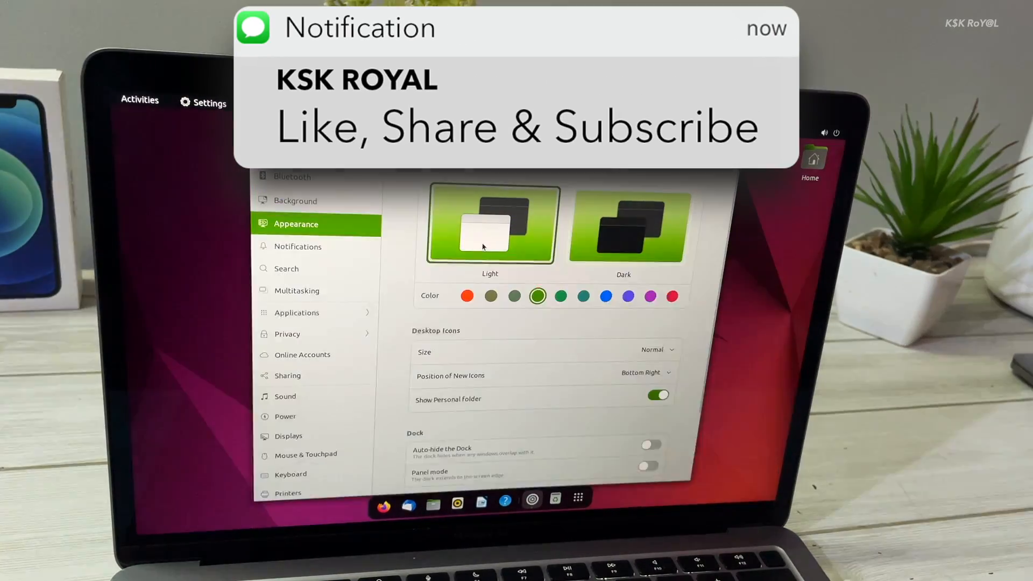
{"action": "left_click", "coordinate": [657, 210]}
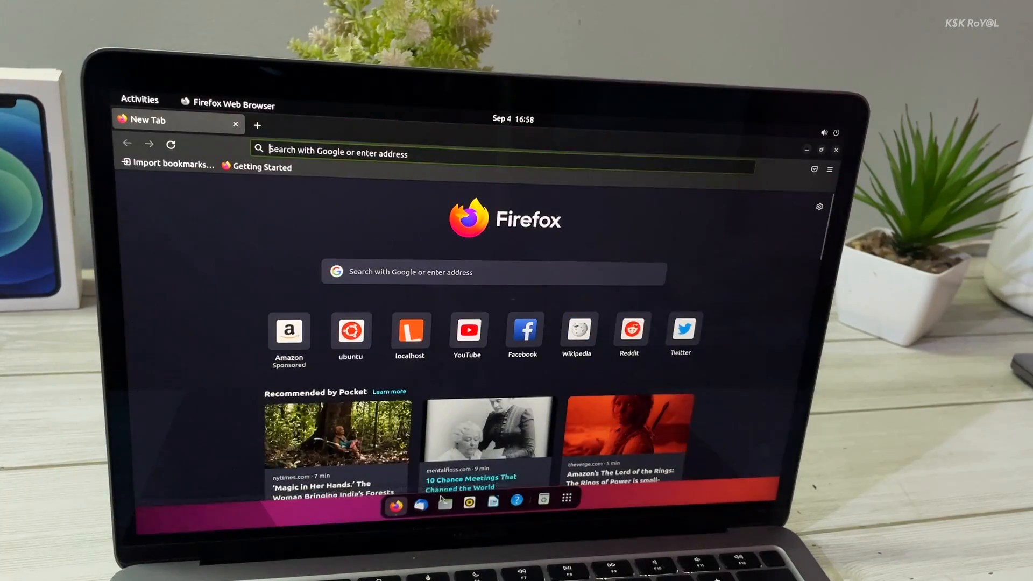
{"action": "left_click", "coordinate": [444, 504]}
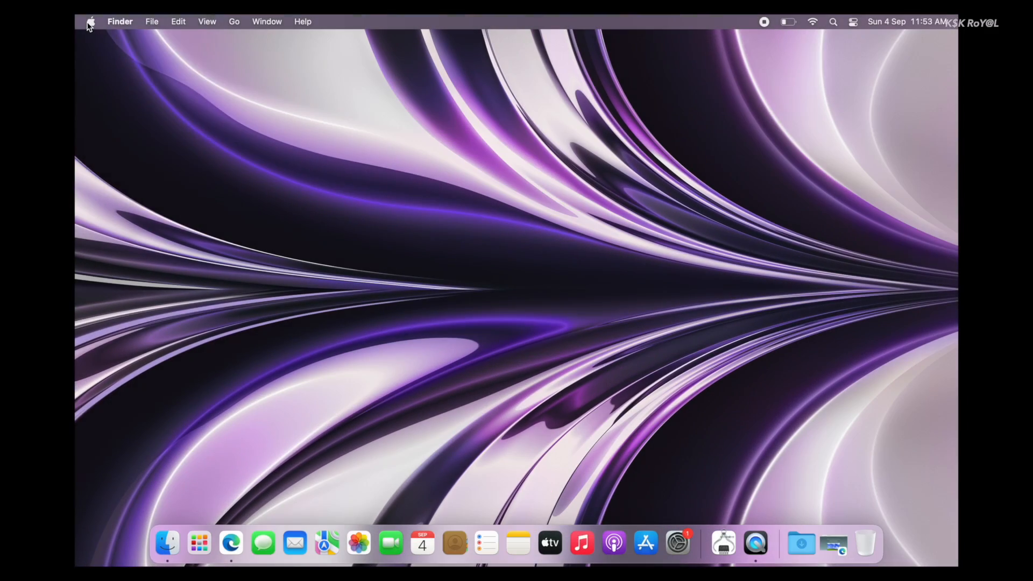
Check the Mac's model and storage details in About This Mac, then close the window.
{"action": "left_click", "coordinate": [91, 22]}
{"action": "left_click", "coordinate": [105, 41]}
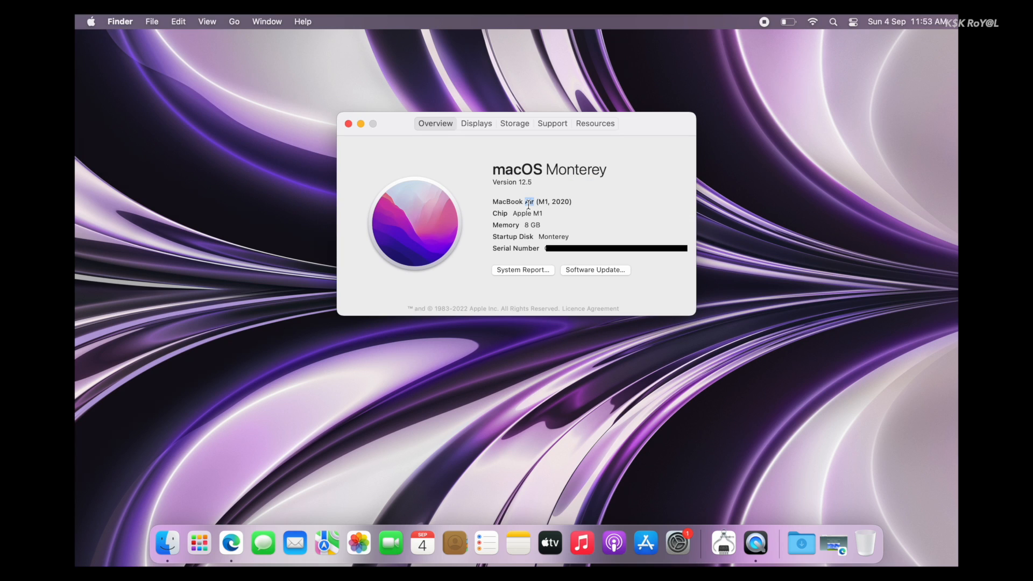
{"action": "triple_click", "coordinate": [528, 203]}
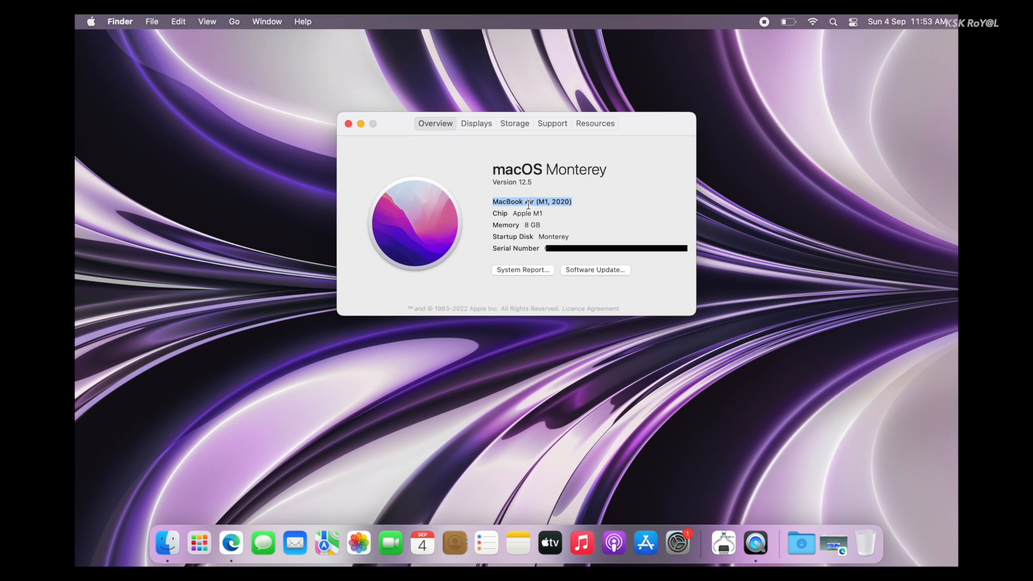
{"action": "left_click", "coordinate": [514, 124]}
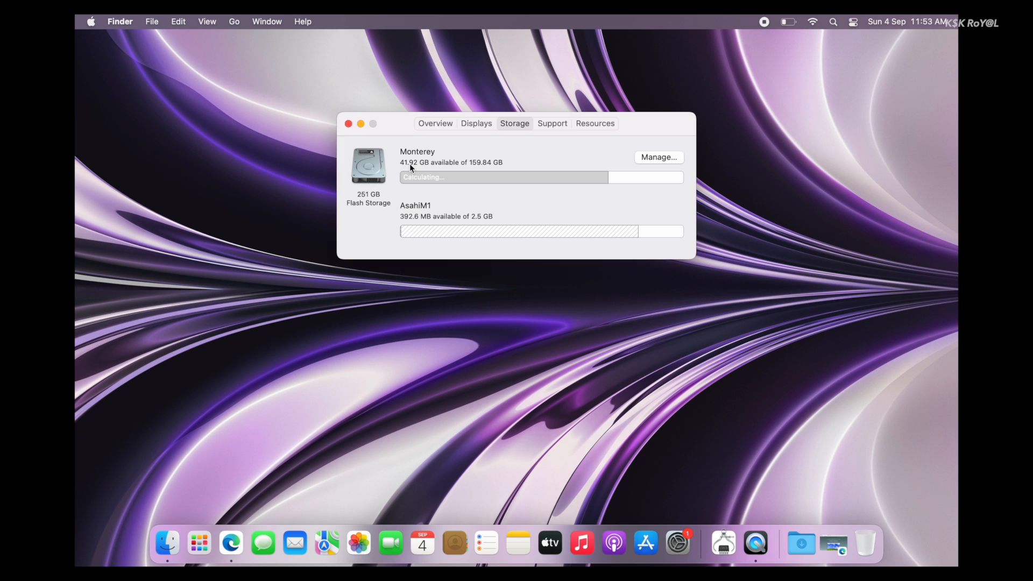
{"action": "key", "text": "super+w"}
Switch to Microsoft Edge and download the UTM disk image from mac.getutm.app.
{"action": "left_click", "coordinate": [231, 543]}
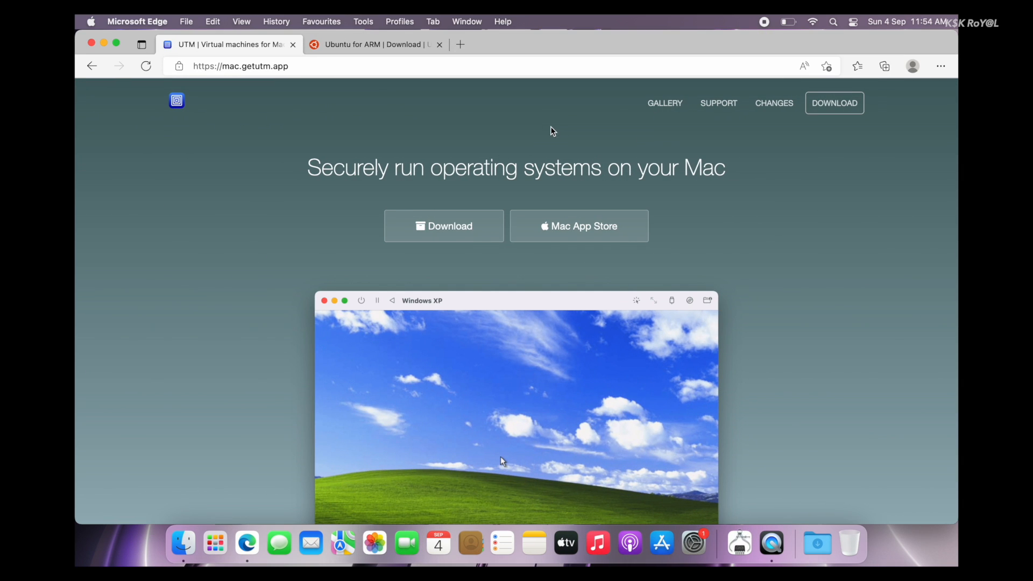
{"action": "triple_click", "coordinate": [427, 168]}
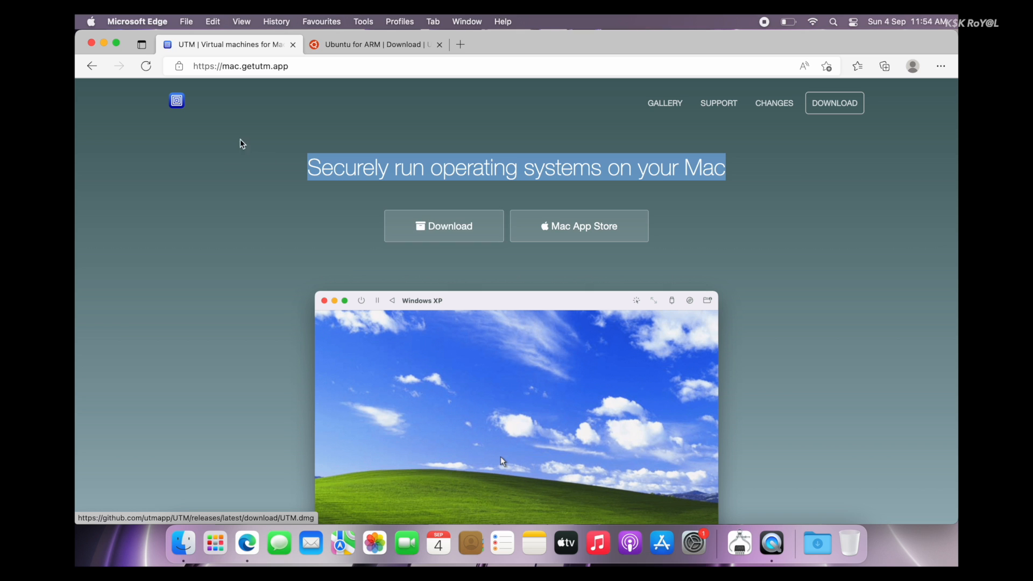
{"action": "left_click", "coordinate": [266, 67]}
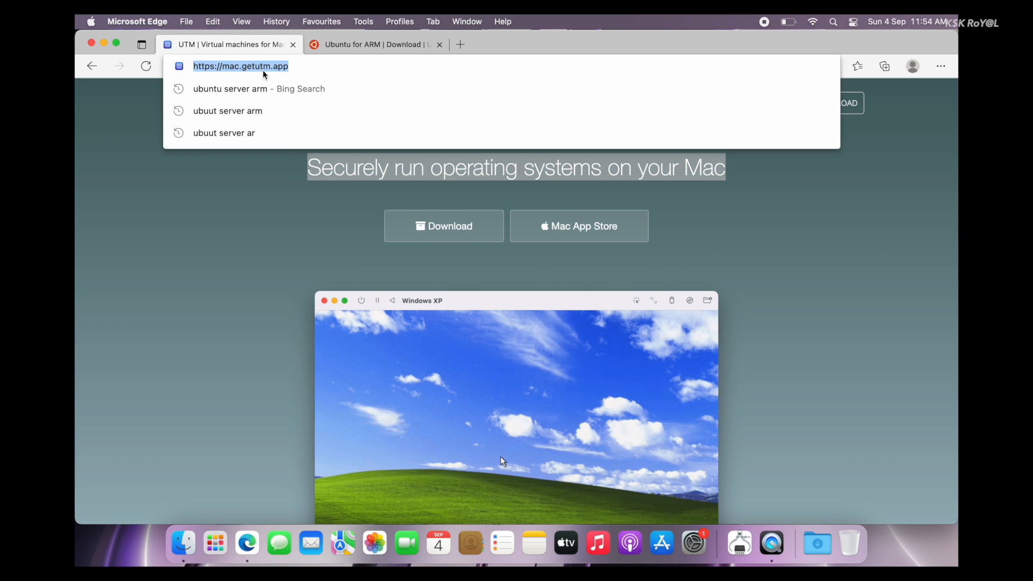
{"action": "left_click", "coordinate": [256, 275]}
{"action": "scroll", "coordinate": [257, 274], "scroll_direction": "down", "scroll_amount": 10}
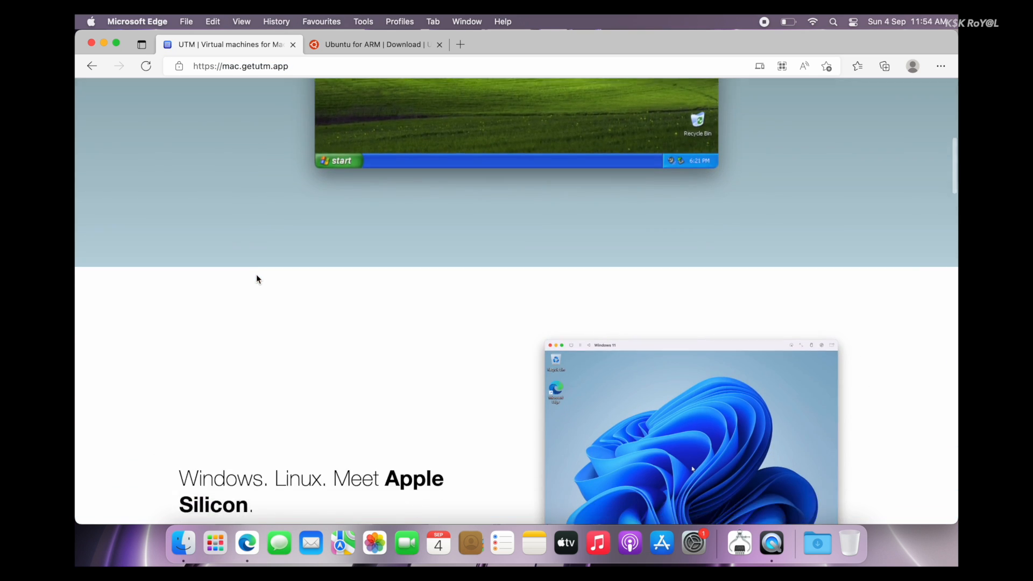
{"action": "scroll", "coordinate": [257, 275], "scroll_direction": "up", "scroll_amount": 10}
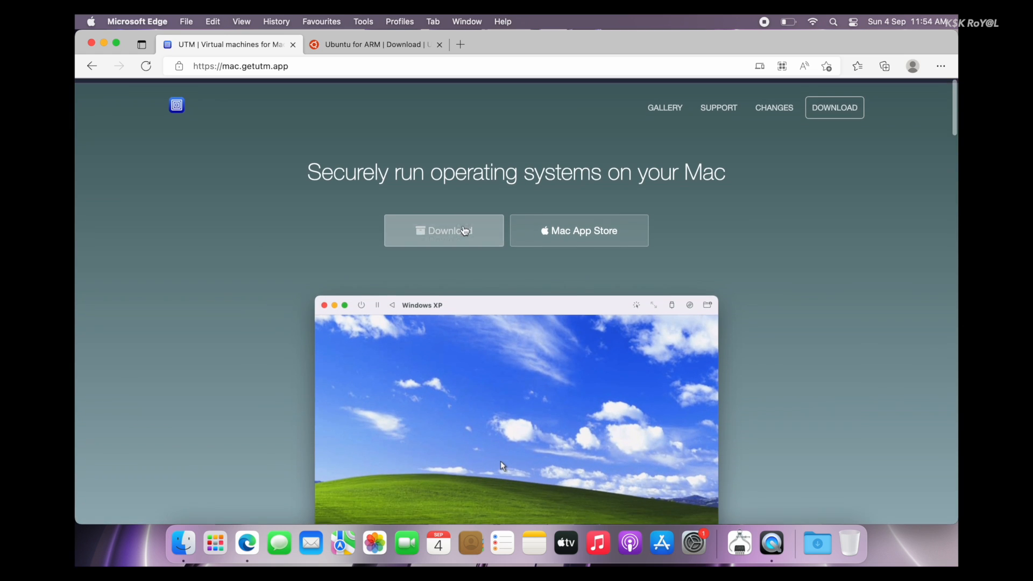
{"action": "left_click", "coordinate": [466, 229]}
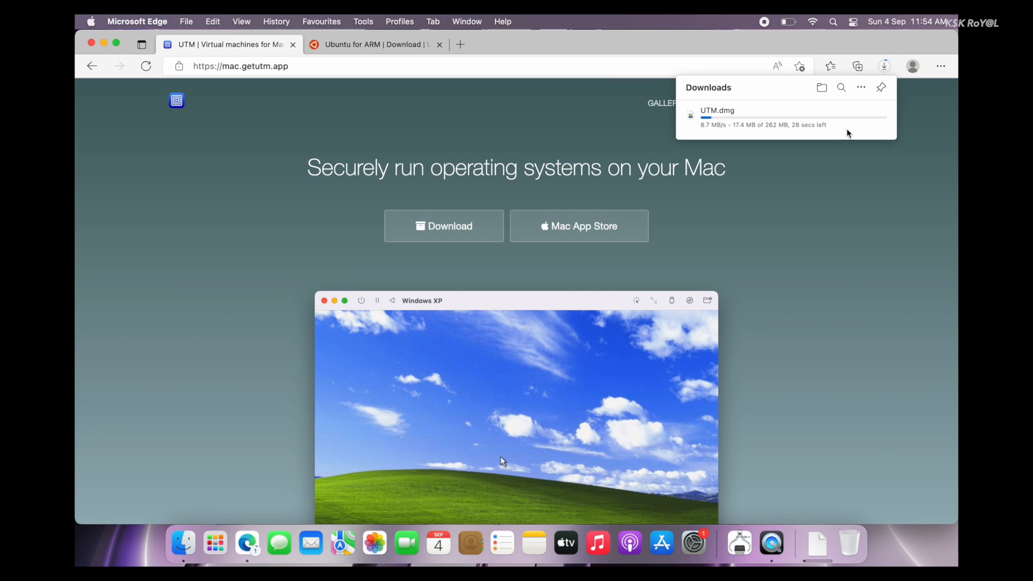
Download the Ubuntu 22.04.1 LTS server image from the already open Ubuntu Server for ARM page.
{"action": "left_click", "coordinate": [346, 43]}
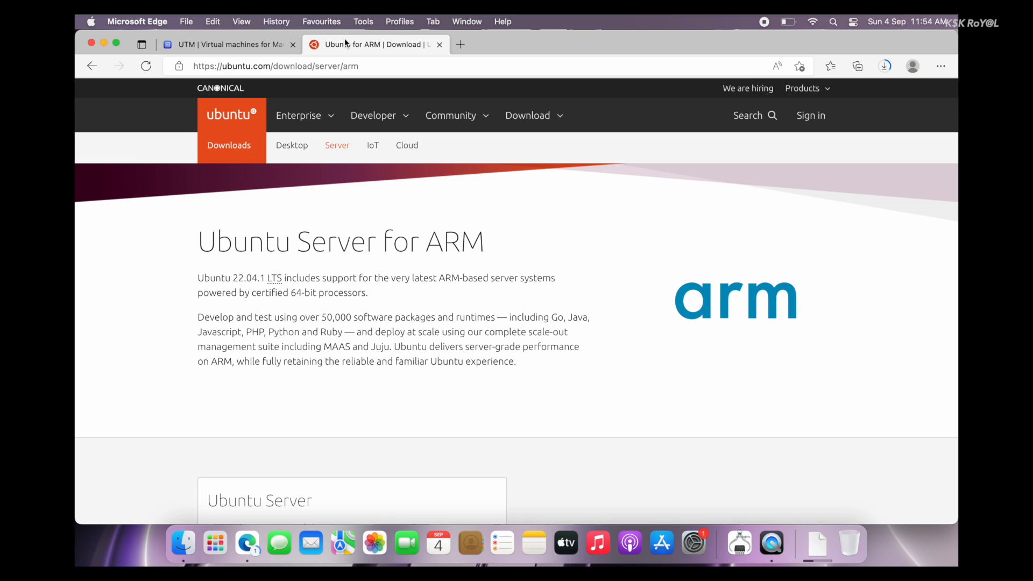
{"action": "left_click", "coordinate": [348, 67]}
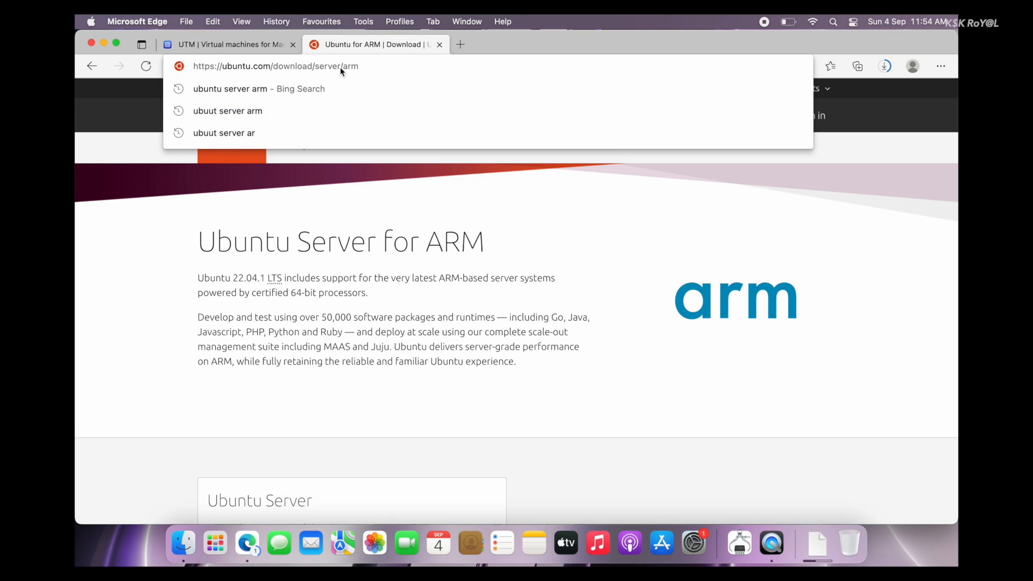
{"action": "double_click", "coordinate": [322, 244]}
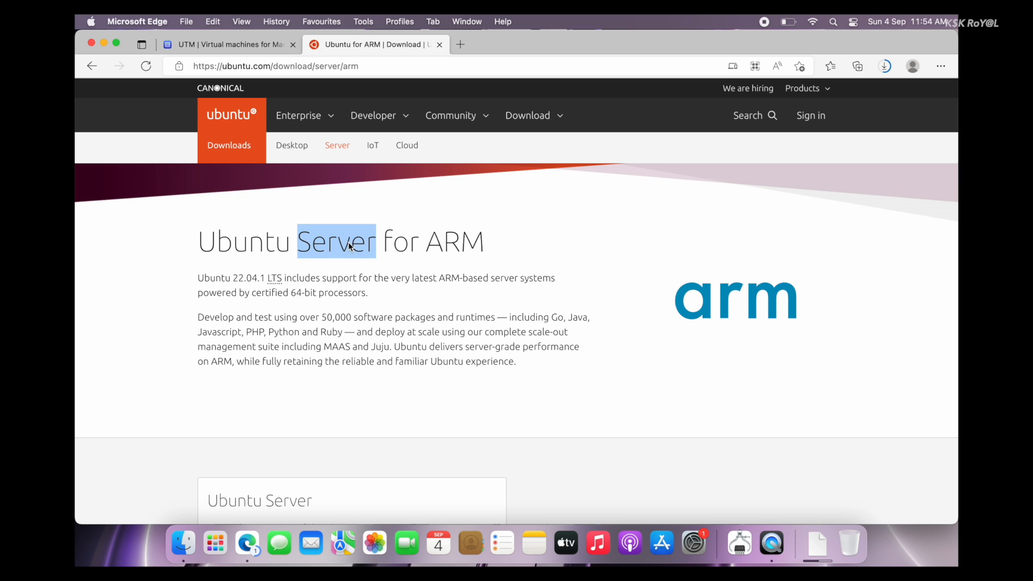
{"action": "left_click", "coordinate": [402, 253]}
{"action": "scroll", "coordinate": [402, 253], "scroll_direction": "down", "scroll_amount": 5}
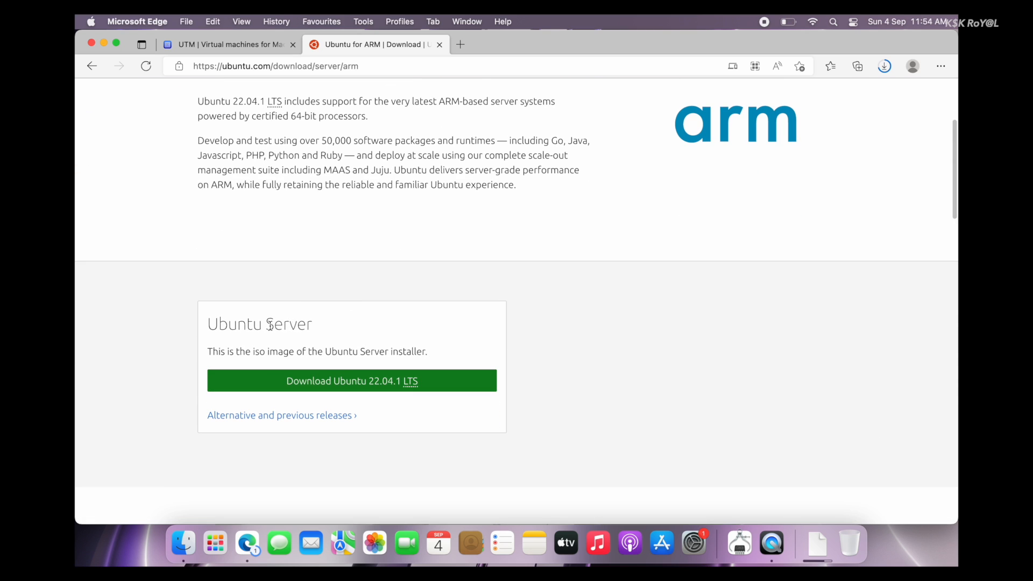
{"action": "triple_click", "coordinate": [259, 325]}
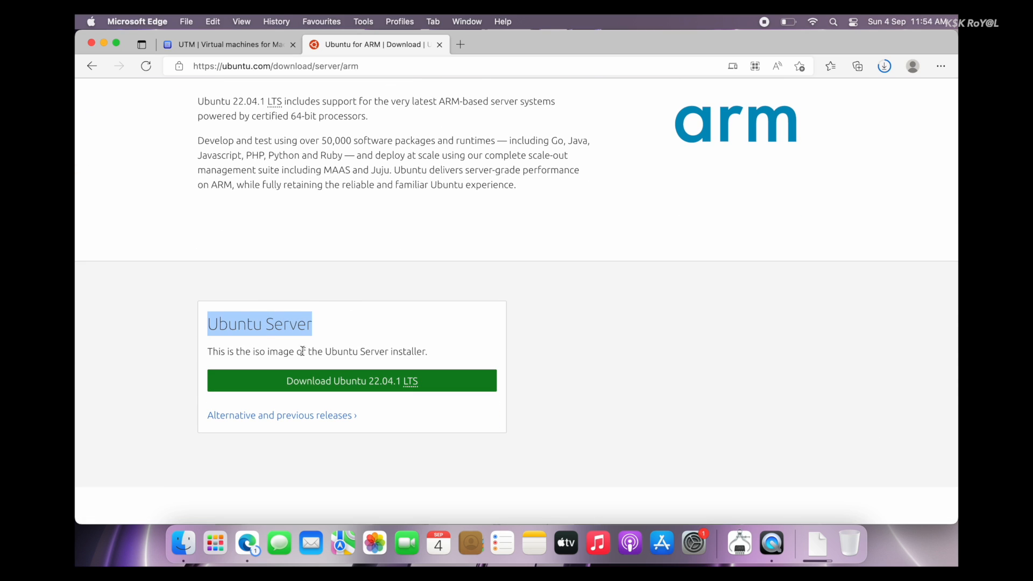
{"action": "left_click", "coordinate": [369, 391]}
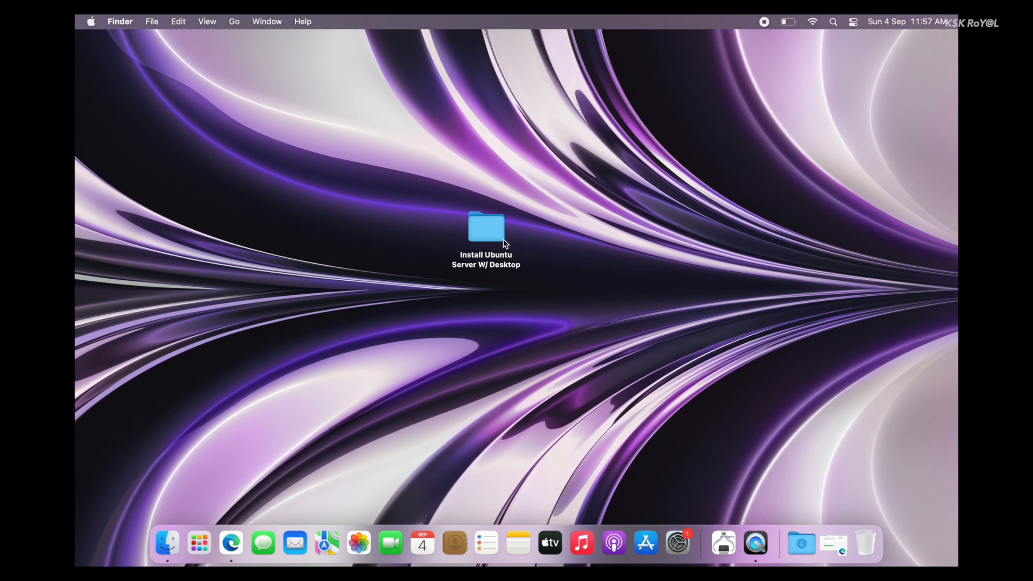
Open the "Install Ubuntu Server W/ Desktop" folder from the desktop, select both downloaded files and enlarge their icons.
{"action": "left_click", "coordinate": [498, 241]}
{"action": "double_click", "coordinate": [498, 244]}
{"action": "left_click_drag", "start_coordinate": [464, 210], "coordinate": [344, 149]}
{"action": "key", "text": "super+equal"}
{"action": "key", "text": "super+equal"}
{"action": "key", "text": "super+equal"}
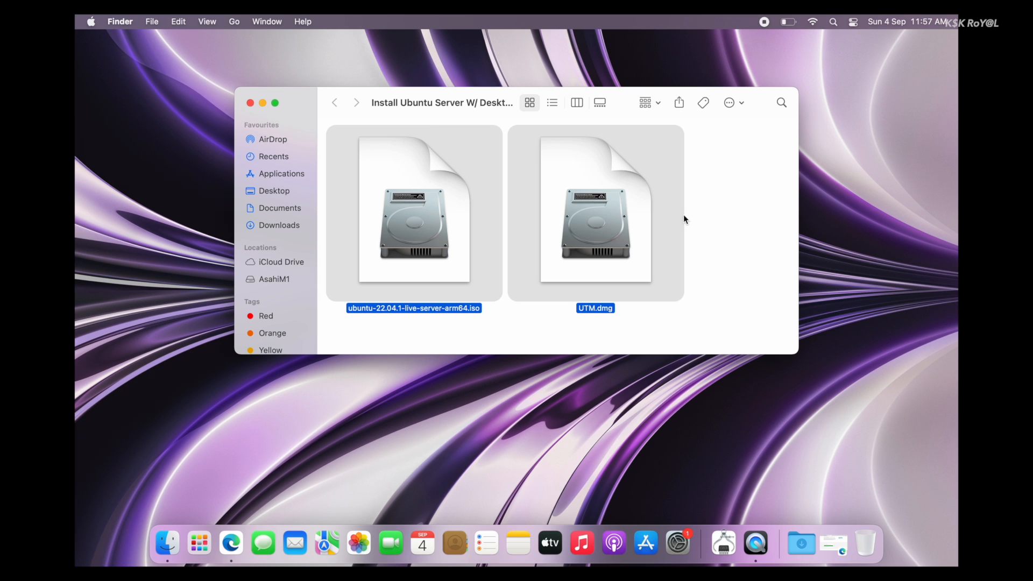
Mount UTM.dmg from the folder and move its installer window toward the middle of the screen.
{"action": "left_click", "coordinate": [752, 243]}
{"action": "left_click", "coordinate": [442, 234]}
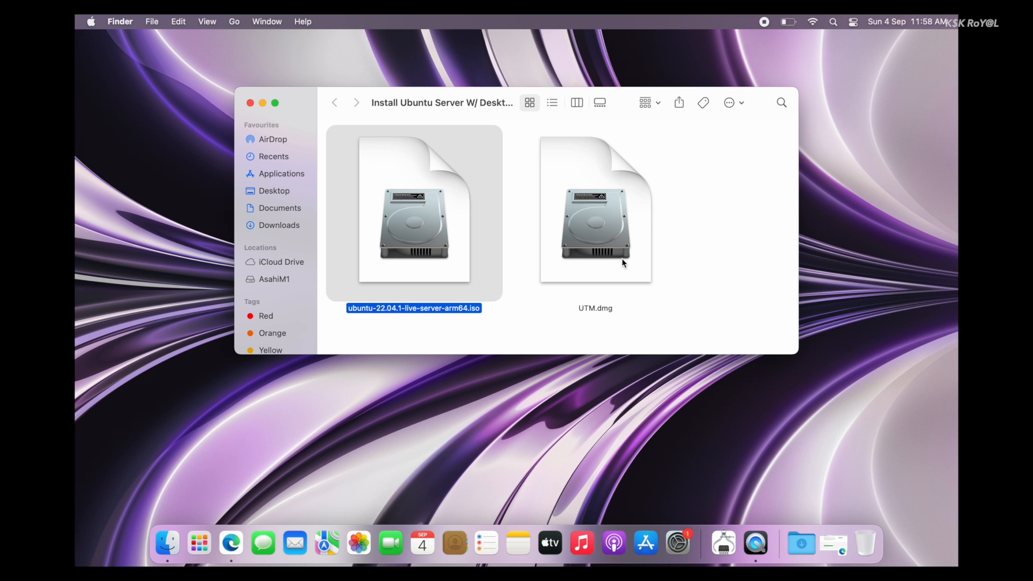
{"action": "left_click", "coordinate": [607, 239]}
{"action": "double_click", "coordinate": [605, 269]}
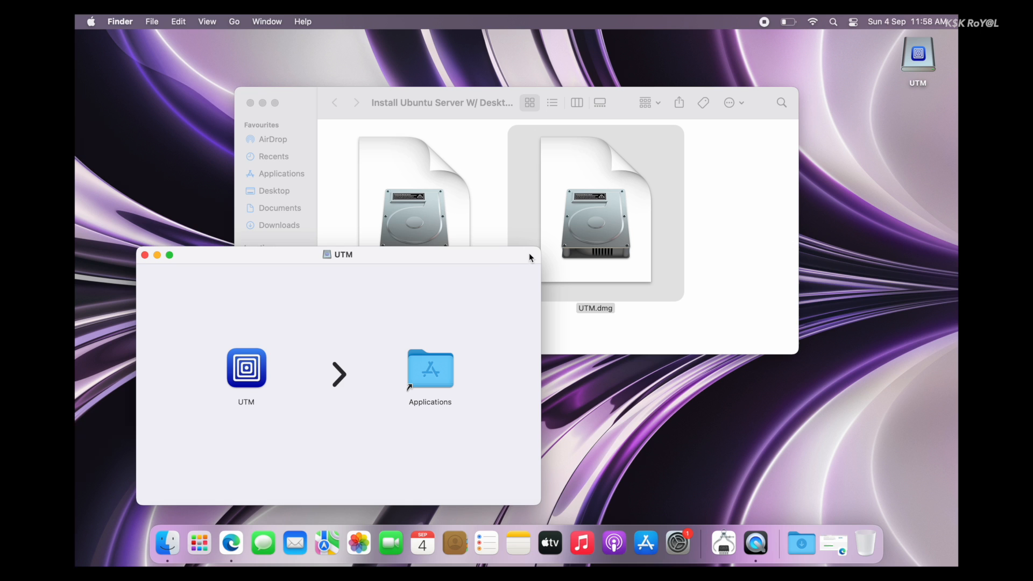
{"action": "left_click_drag", "start_coordinate": [495, 263], "coordinate": [601, 165]}
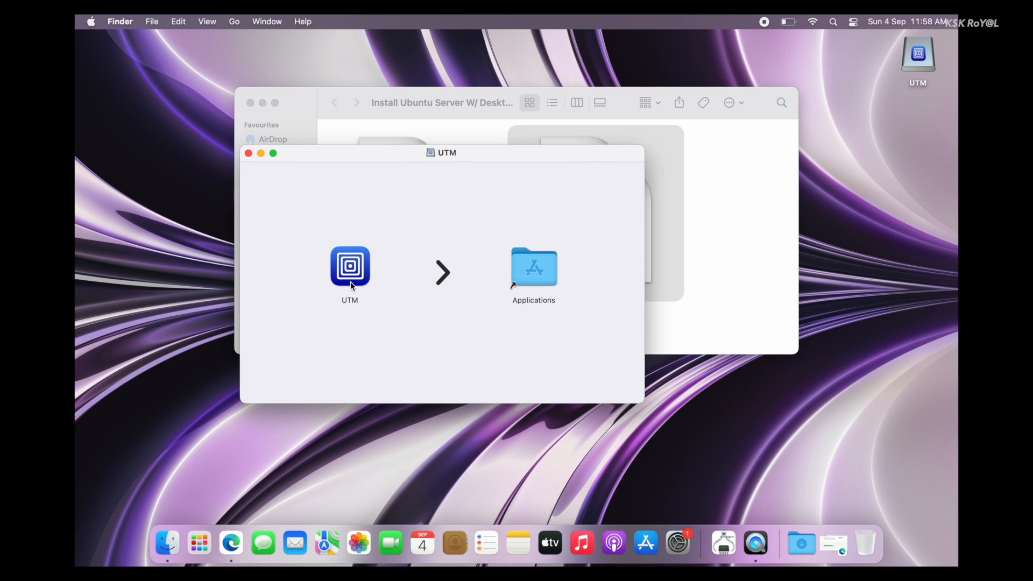
Copy UTM into the Applications folder, authorise it with the administrator password and close the installer window.
{"action": "left_click_drag", "start_coordinate": [350, 282], "coordinate": [536, 266]}
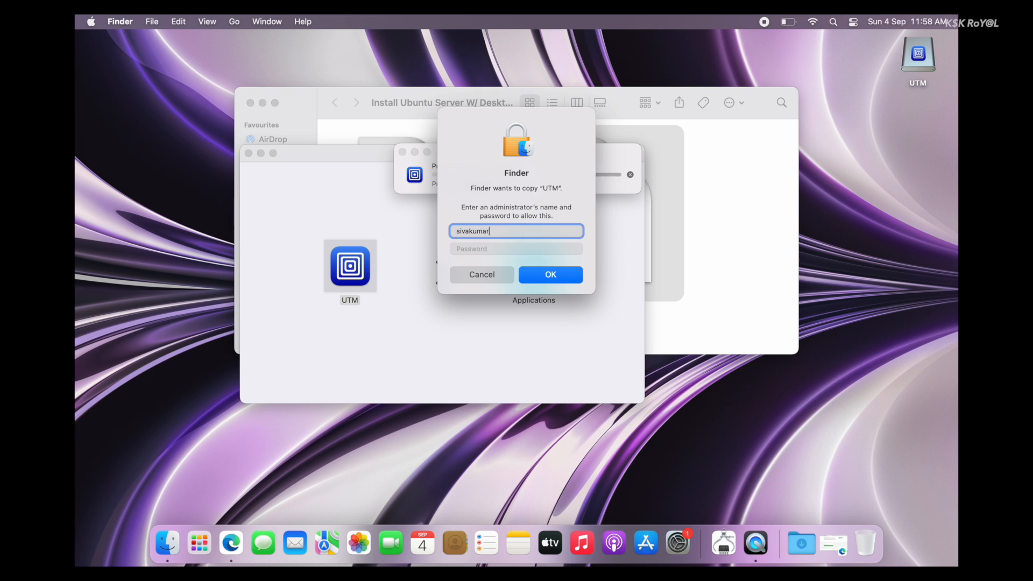
{"action": "key", "text": "Tab"}
{"action": "type", "text": "****"}
{"action": "left_click", "coordinate": [560, 278]}
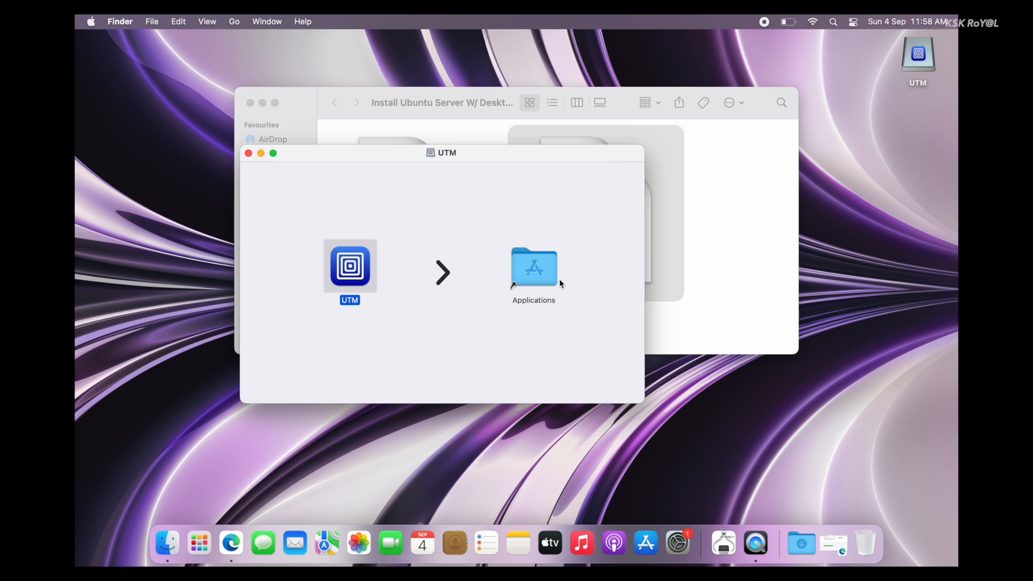
{"action": "key", "text": "super+w"}
Show the Applications folder in Finder and launch UTM from it.
{"action": "left_click", "coordinate": [528, 147]}
{"action": "left_click", "coordinate": [298, 175]}
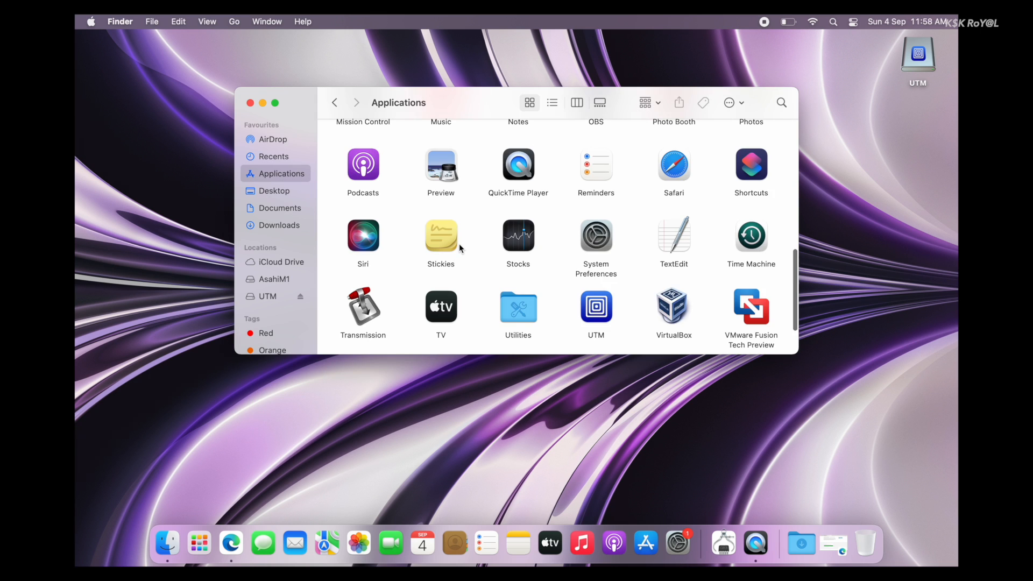
{"action": "scroll", "coordinate": [460, 247], "scroll_direction": "down", "scroll_amount": 3}
{"action": "left_click", "coordinate": [594, 249]}
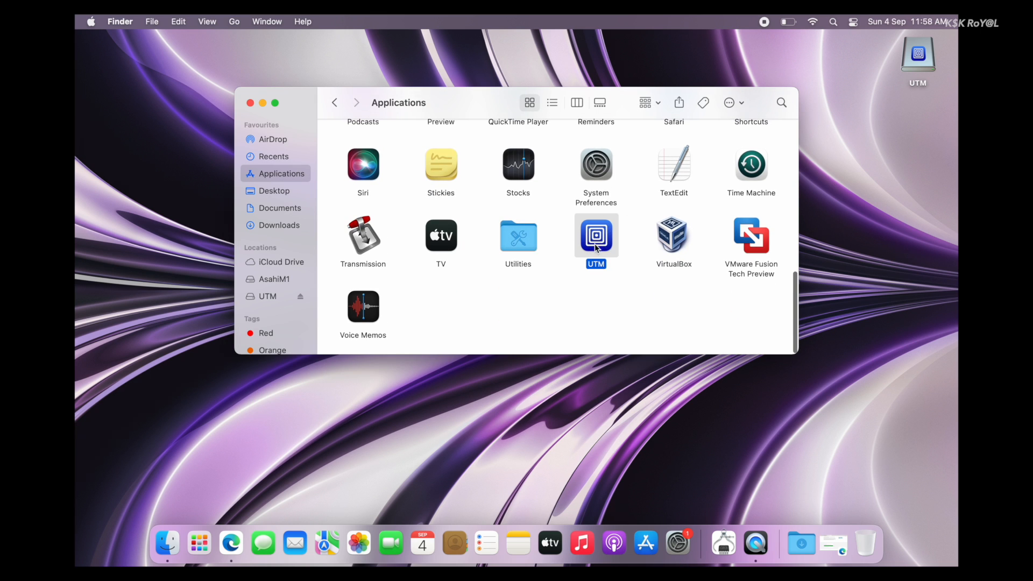
{"action": "double_click", "coordinate": [599, 250]}
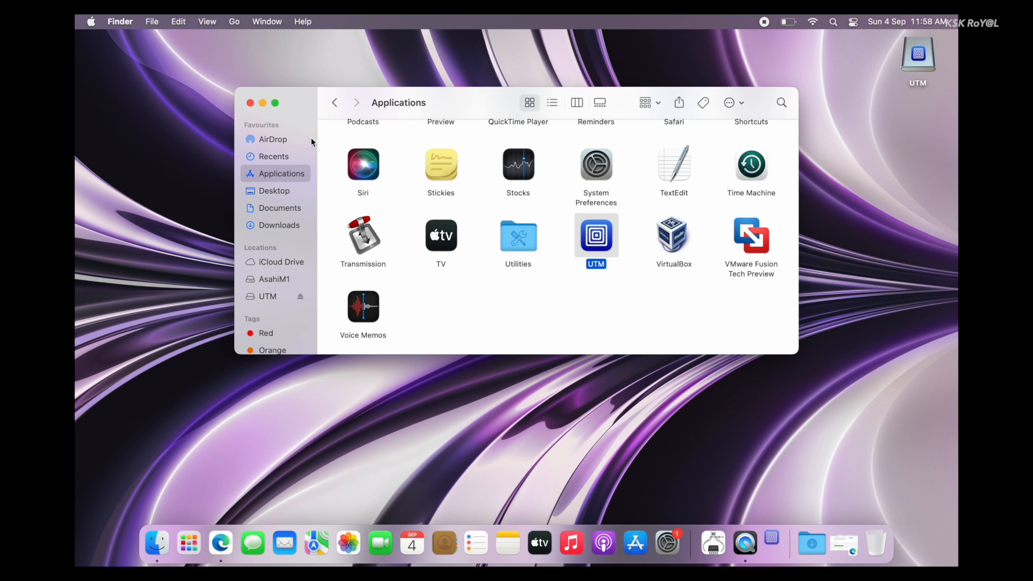
Minimise the Applications window and confirm opening the downloaded UTM app.
{"action": "left_click", "coordinate": [264, 103]}
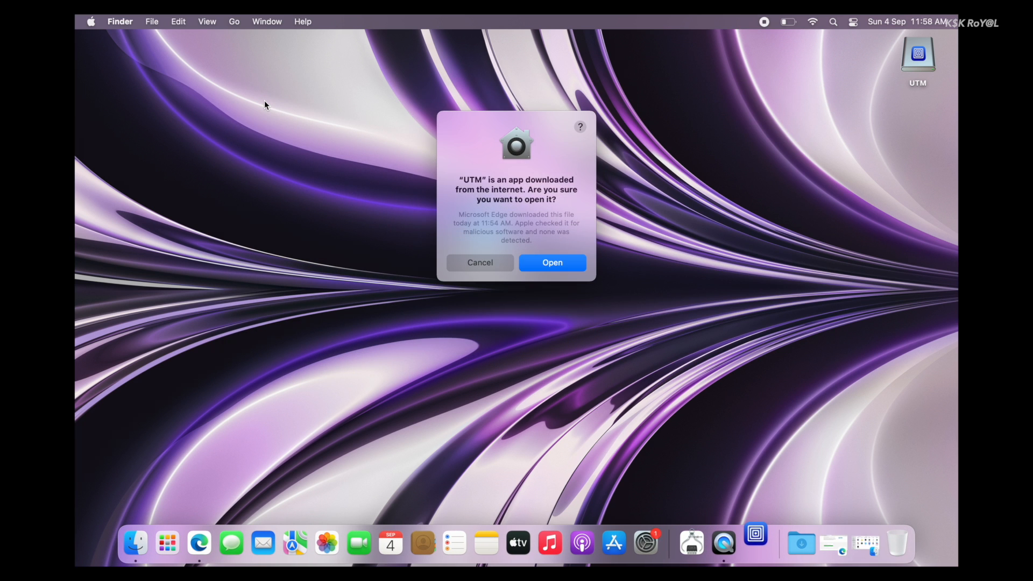
{"action": "double_click", "coordinate": [507, 197]}
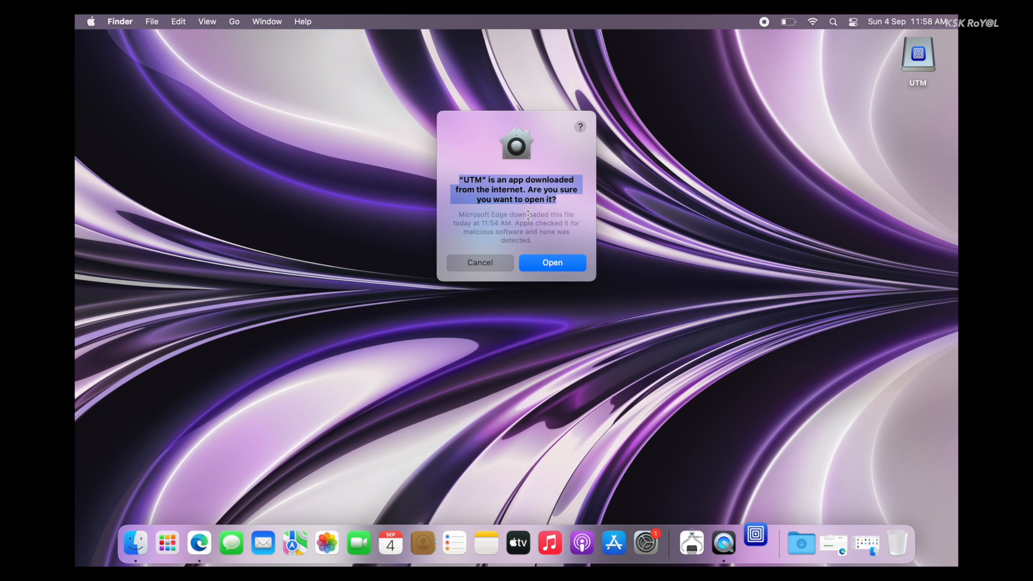
{"action": "left_click", "coordinate": [566, 265]}
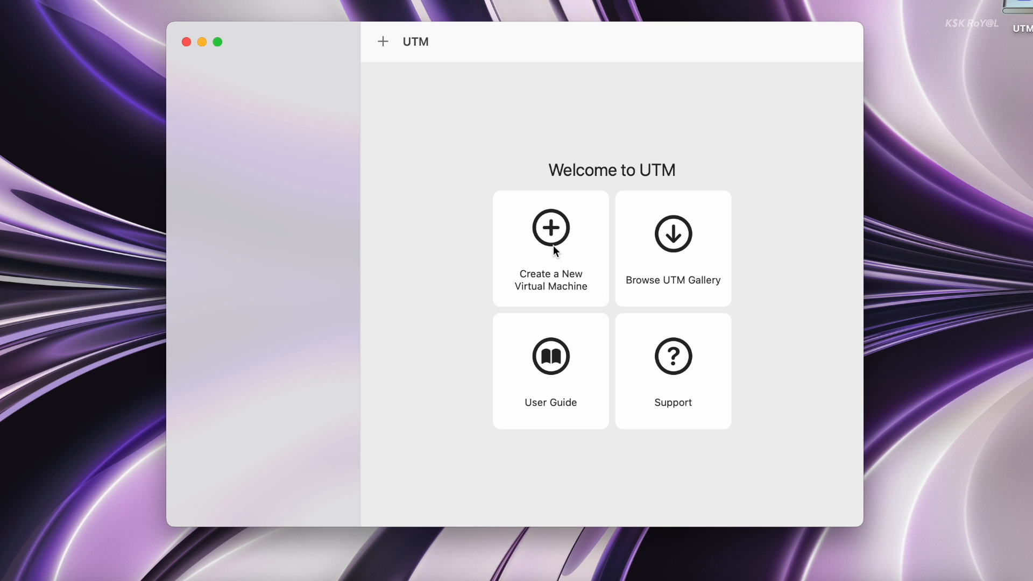
Start creating a new virtual machine that uses virtualization, with Linux as its operating system.
{"action": "left_click", "coordinate": [545, 228]}
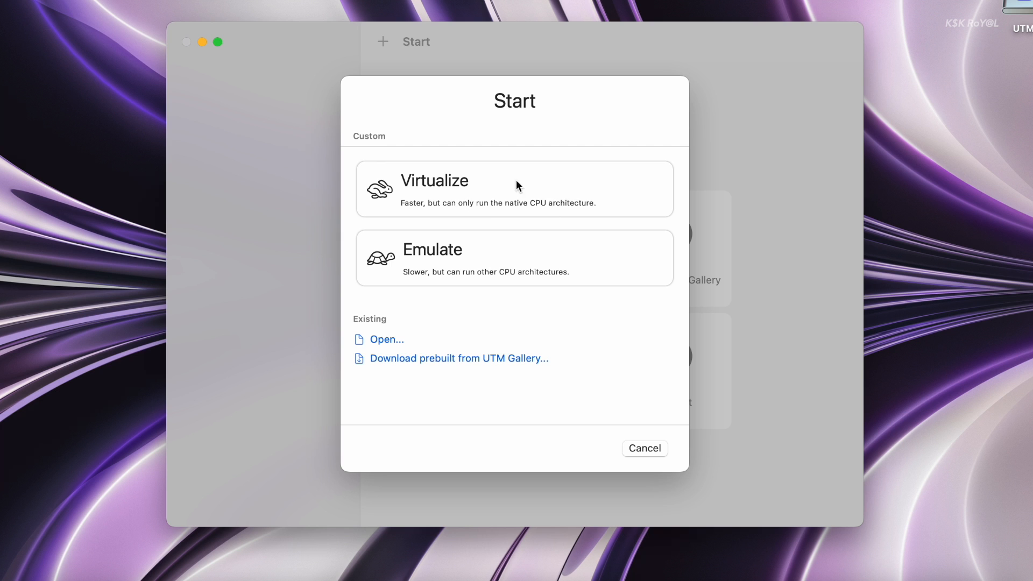
{"action": "left_click", "coordinate": [482, 190]}
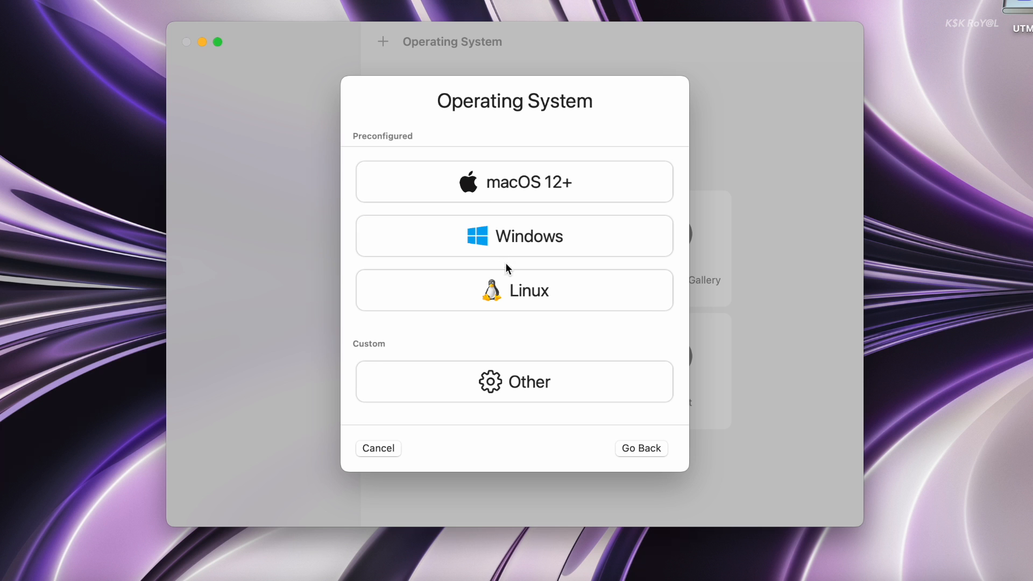
{"action": "left_click", "coordinate": [512, 283]}
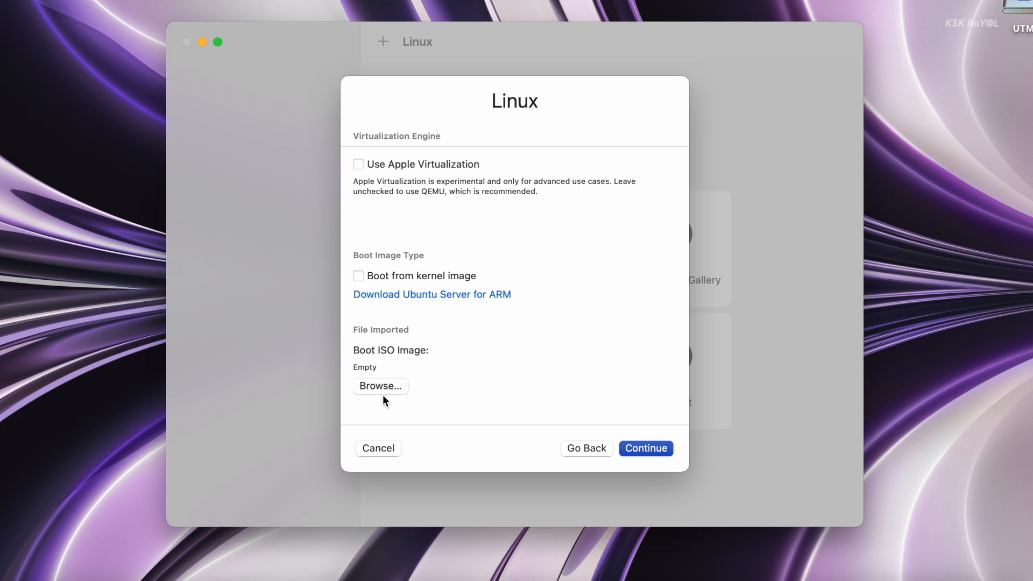
Use ubuntu-22.04.1-live-server-arm64.iso from the "Install Ubuntu Server W/ Desktop" folder as the boot ISO image and proceed to the hardware settings.
{"action": "left_click", "coordinate": [385, 389]}
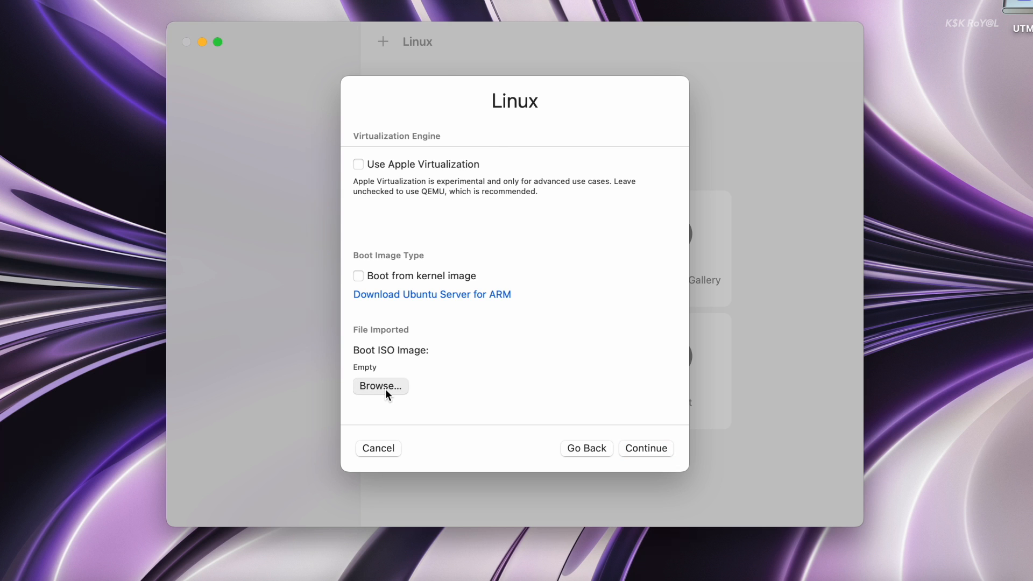
{"action": "left_click", "coordinate": [269, 179]}
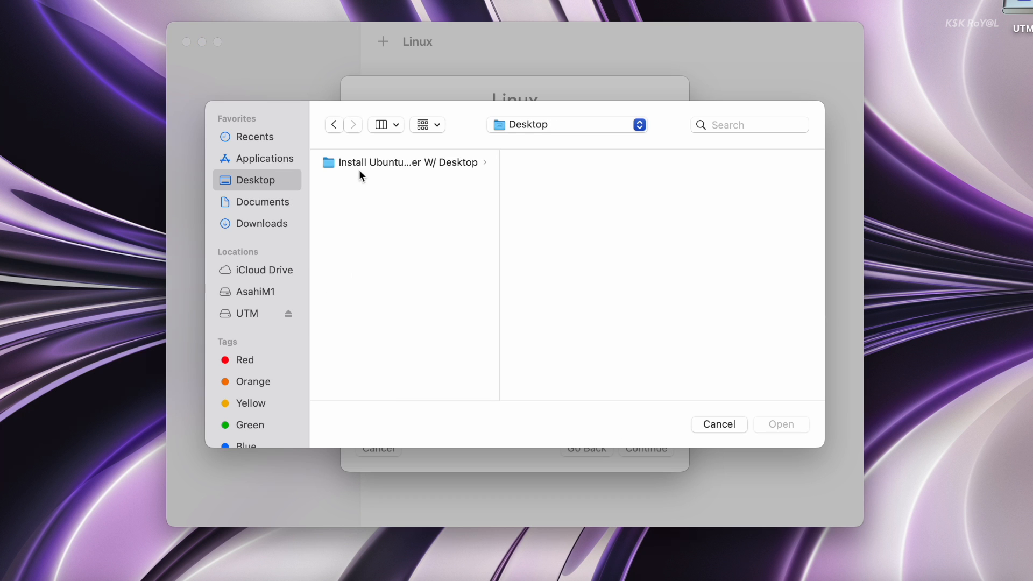
{"action": "left_click", "coordinate": [360, 168]}
{"action": "left_click", "coordinate": [592, 160]}
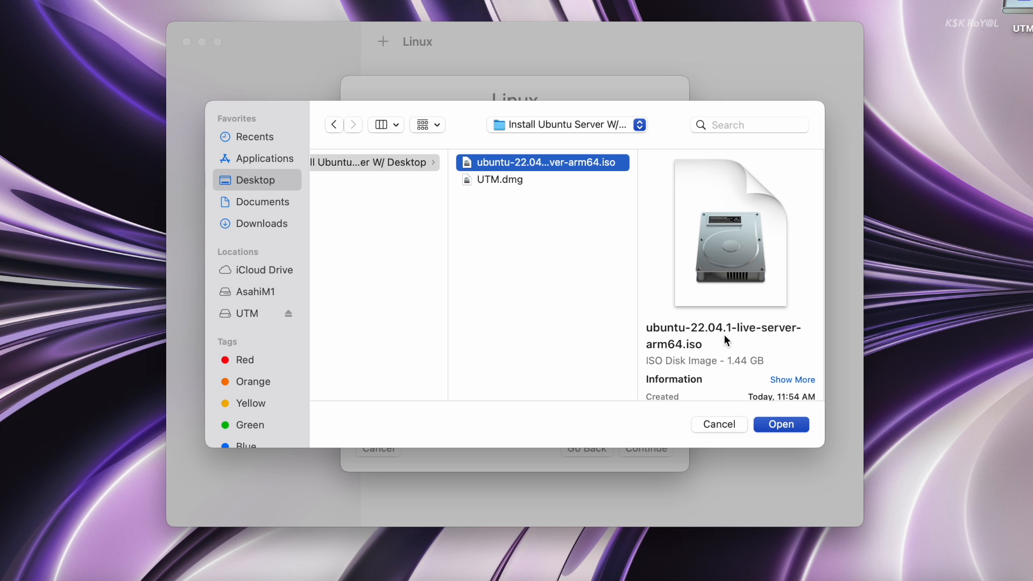
{"action": "scroll", "coordinate": [725, 335], "scroll_direction": "down", "scroll_amount": 3}
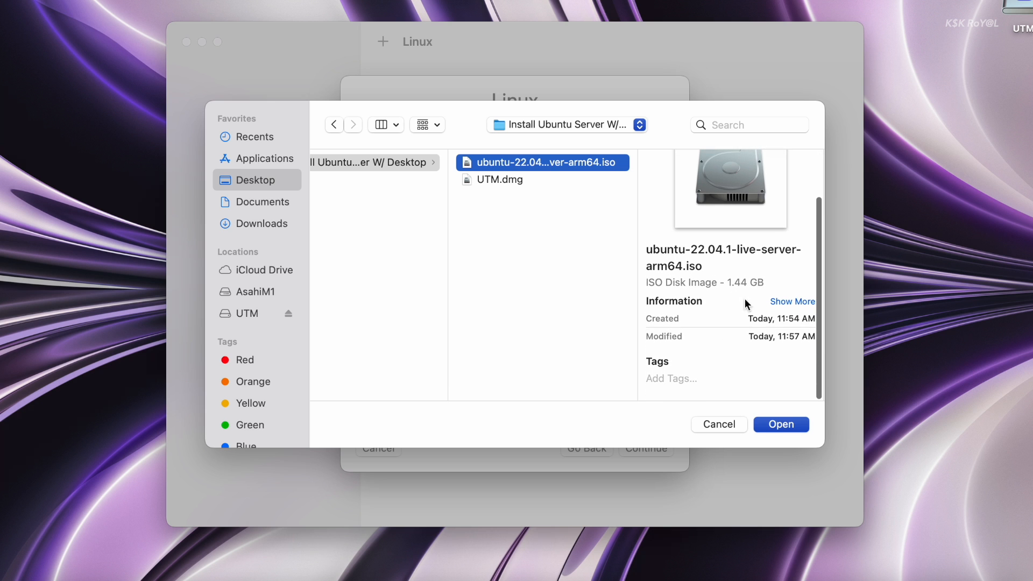
{"action": "left_click", "coordinate": [783, 424]}
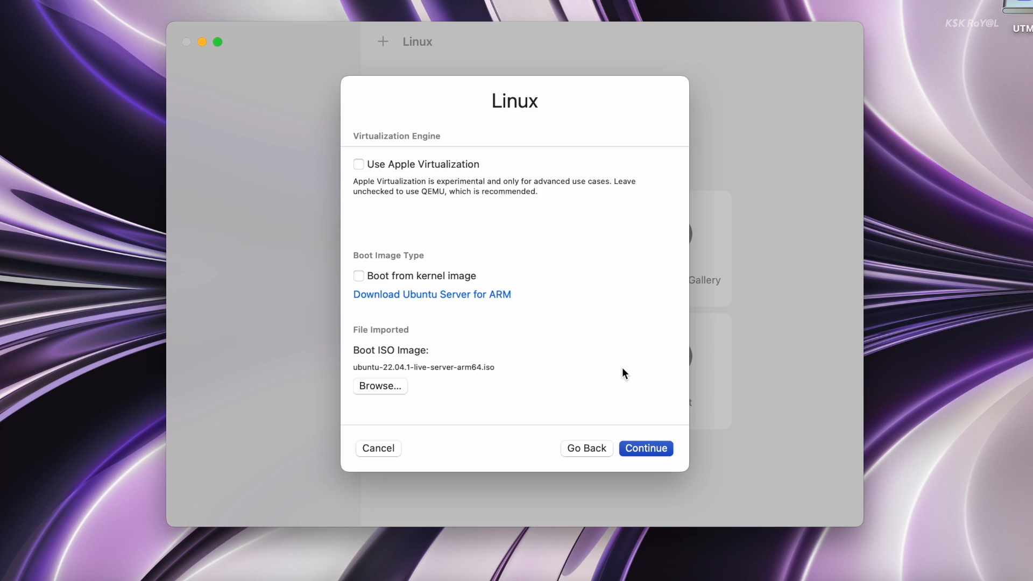
{"action": "left_click", "coordinate": [646, 447]}
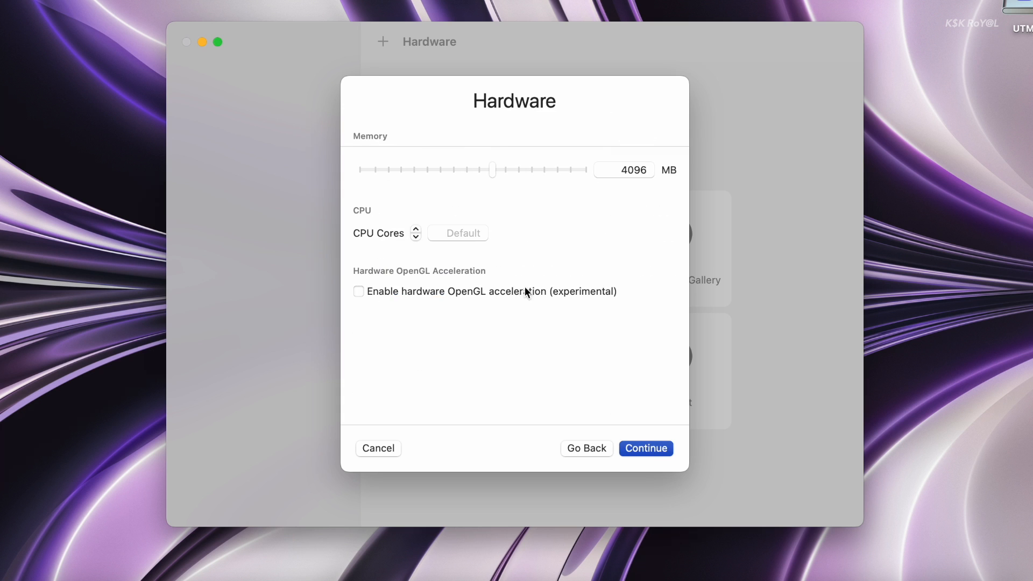
Configure the virtual hardware with 4096 MB of memory, 4 CPU cores and hardware OpenGL acceleration enabled.
{"action": "double_click", "coordinate": [631, 169]}
{"action": "left_click", "coordinate": [444, 210]}
{"action": "left_click", "coordinate": [417, 230]}
{"action": "left_click", "coordinate": [641, 445]}
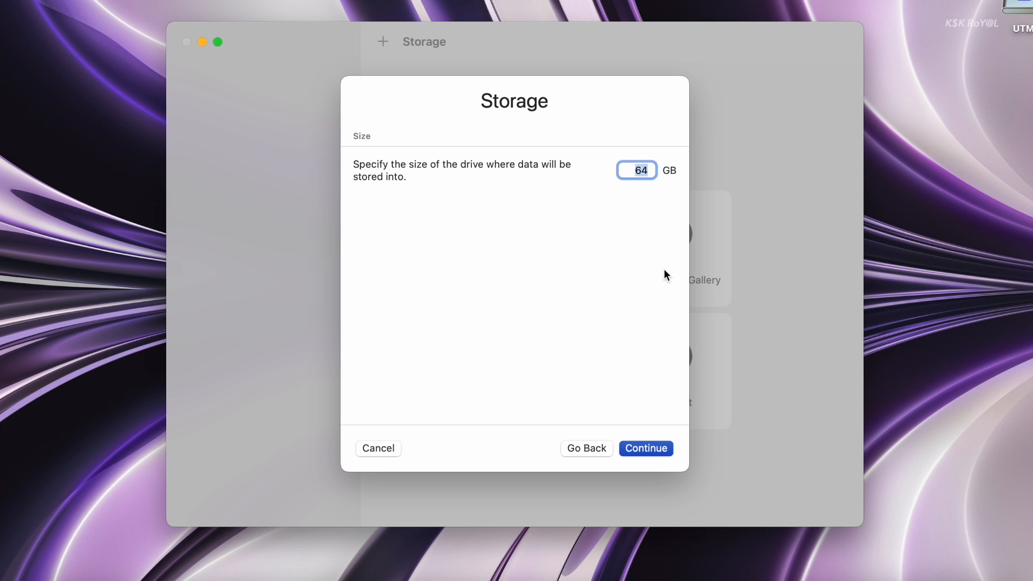
Set the virtual drive size to 32 GB and choose the Desktop folder as the shared directory.
{"action": "type", "text": "32"}
{"action": "left_click", "coordinate": [640, 451]}
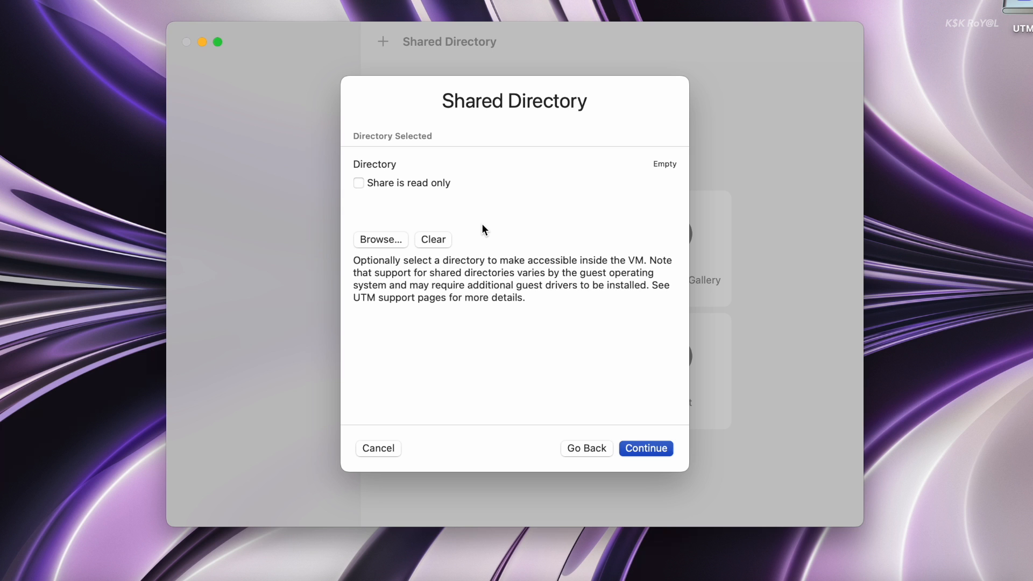
{"action": "left_click", "coordinate": [382, 239]}
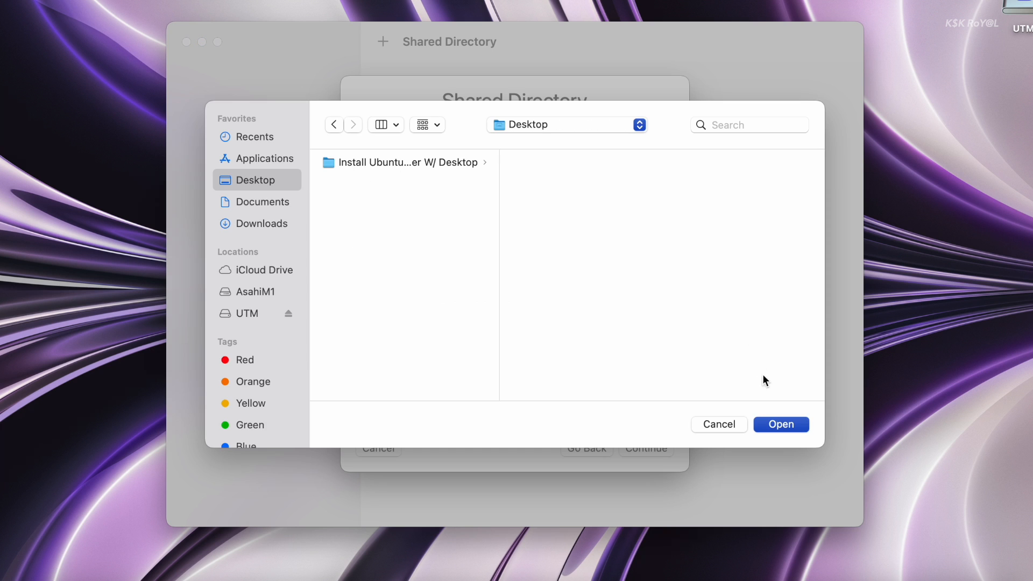
{"action": "left_click", "coordinate": [782, 425]}
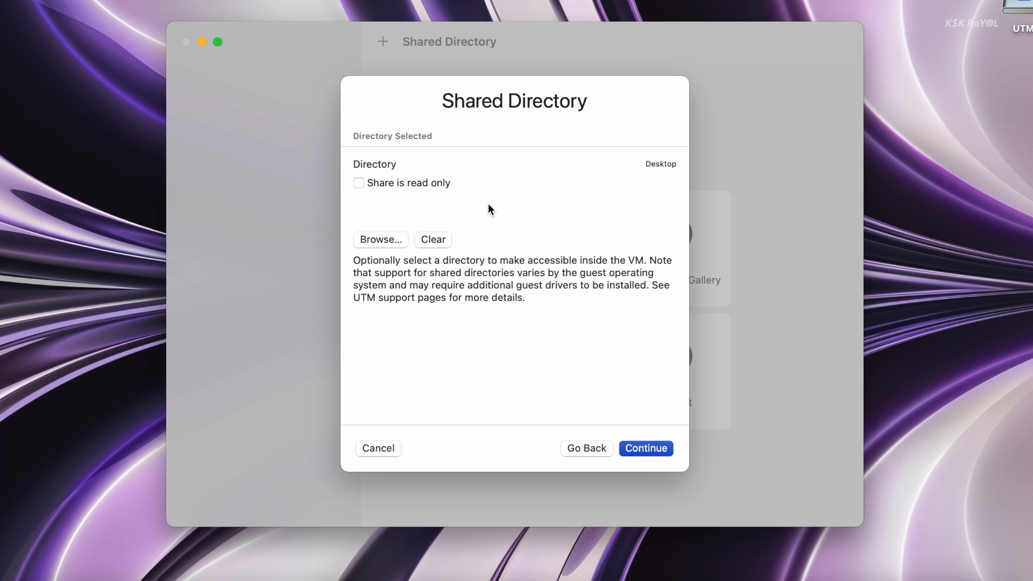
{"action": "left_click", "coordinate": [653, 446]}
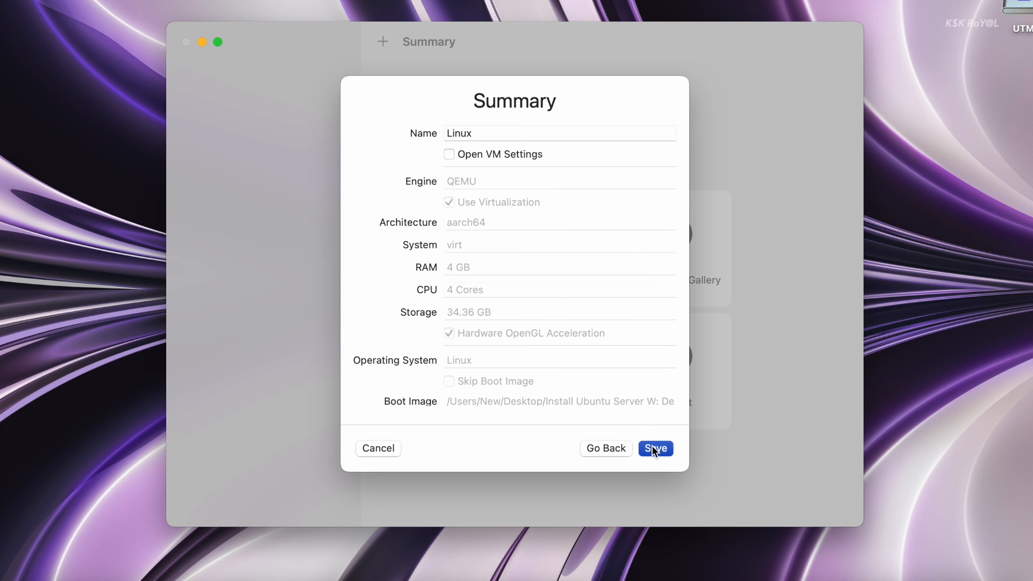
Name the virtual machine UbuntuServerWithGUI, check the rest of the summary and save it.
{"action": "double_click", "coordinate": [477, 134]}
{"action": "type", "text": "Ubun"}
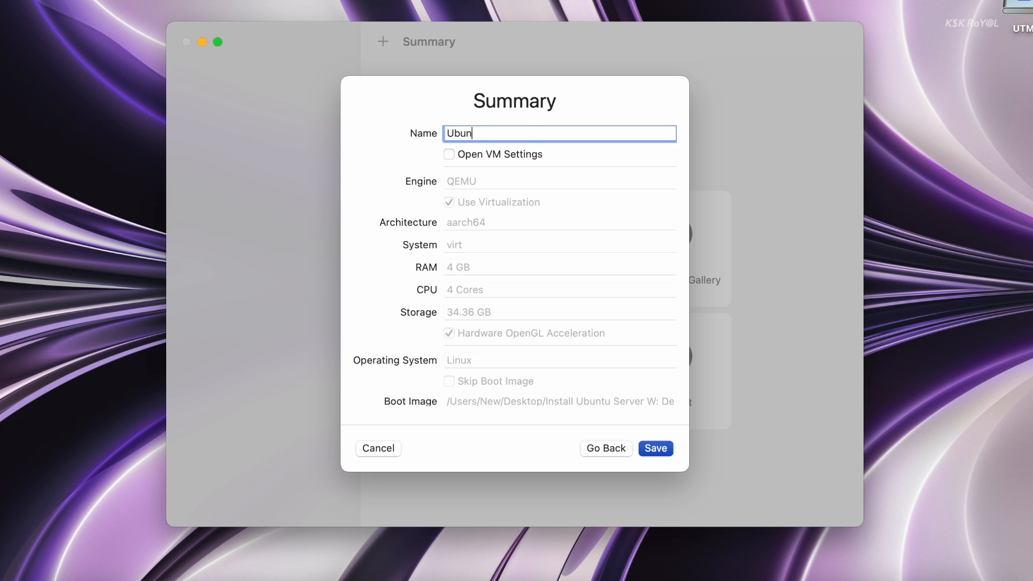
{"action": "type", "text": "tuServerWithGUI"}
{"action": "scroll", "coordinate": [509, 250], "scroll_direction": "down", "scroll_amount": 5}
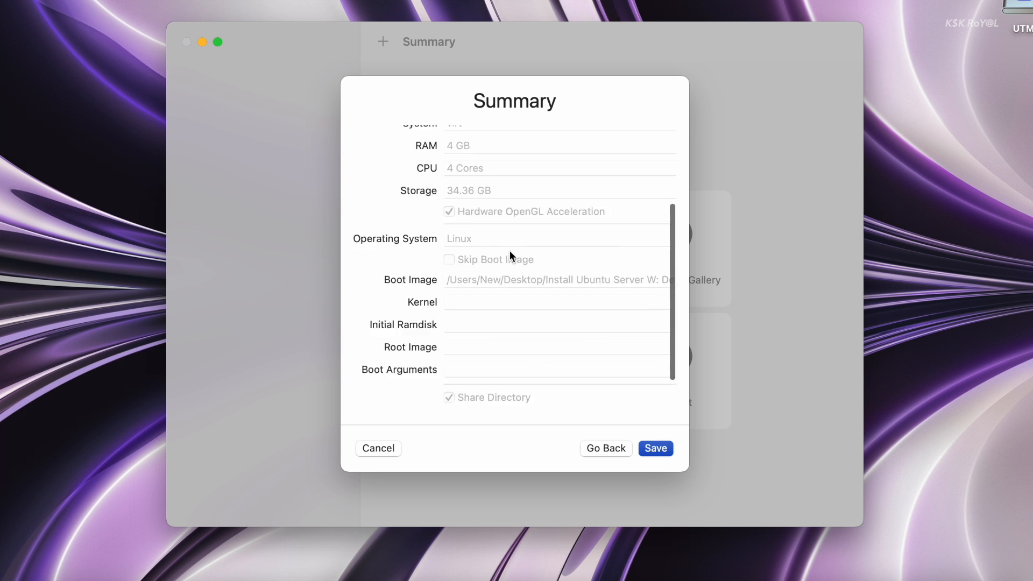
{"action": "left_click", "coordinate": [656, 448]}
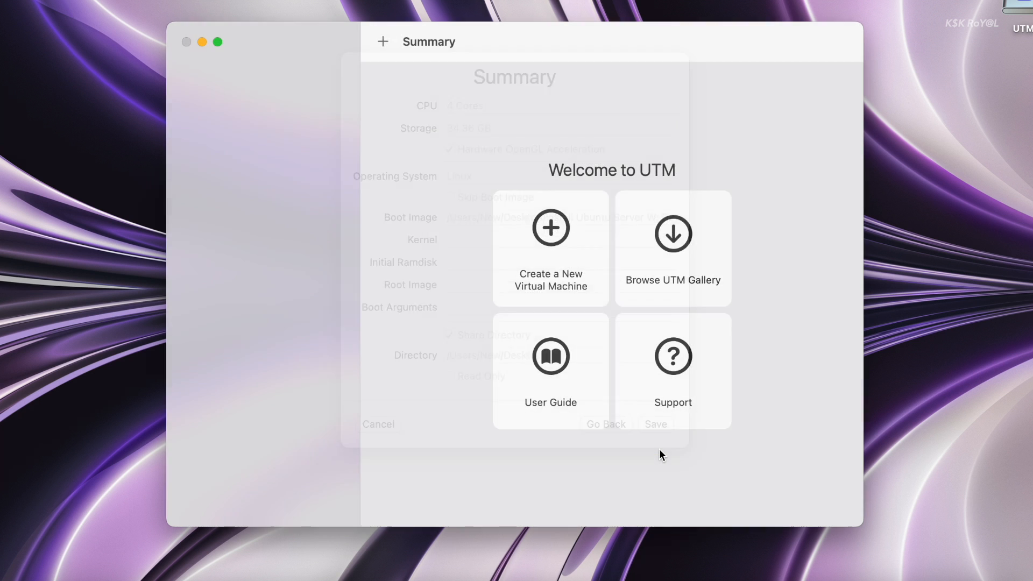
Review the new virtual machine's details and its System, QEMU, Display, Sound and Sharing settings, then close the settings by saving.
{"action": "scroll", "coordinate": [662, 455], "scroll_direction": "down", "scroll_amount": 3}
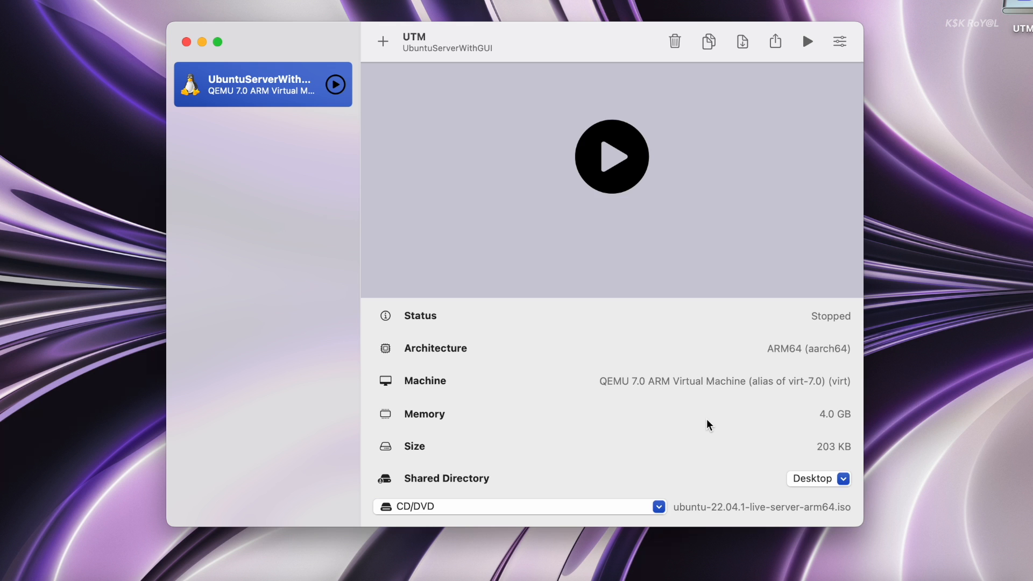
{"action": "scroll", "coordinate": [708, 425], "scroll_direction": "up", "scroll_amount": 3}
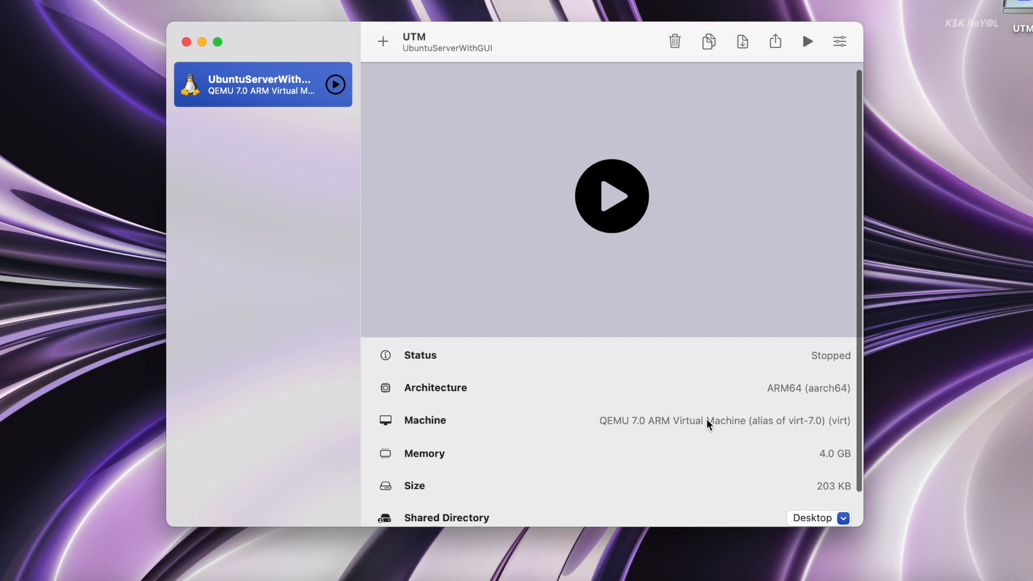
{"action": "left_click", "coordinate": [840, 47]}
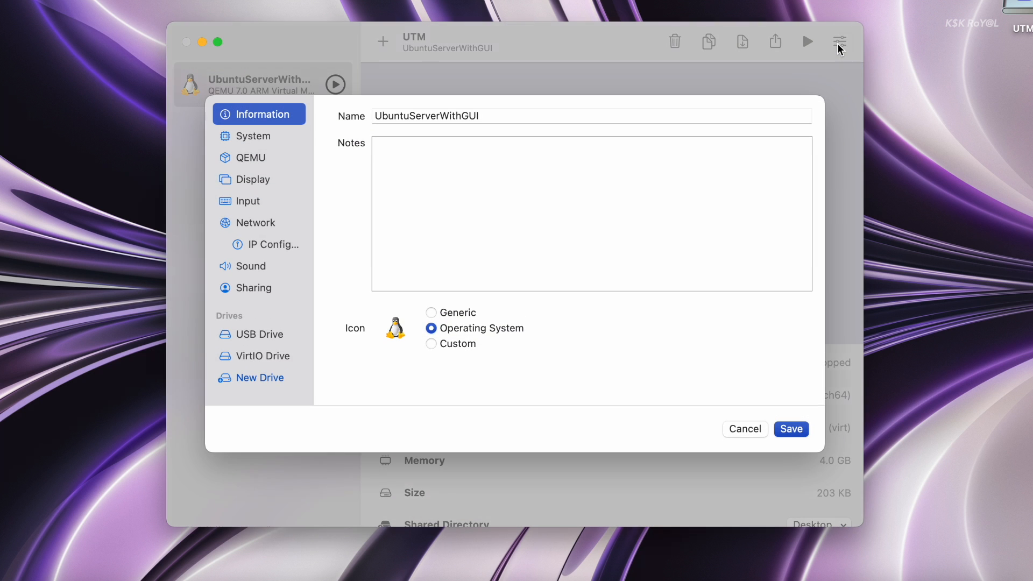
{"action": "left_click", "coordinate": [294, 142]}
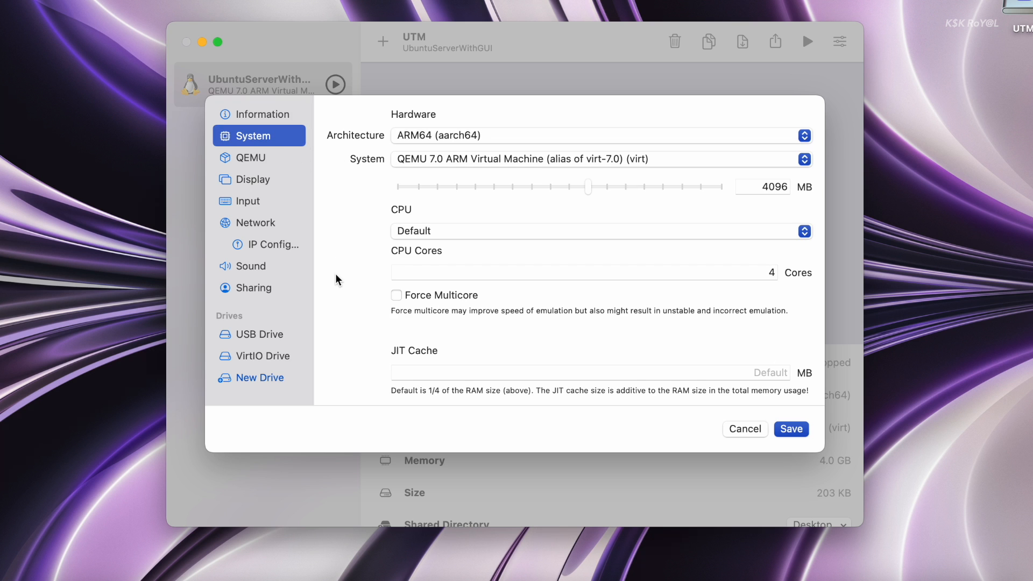
{"action": "scroll", "coordinate": [336, 280], "scroll_direction": "down", "scroll_amount": 2}
{"action": "left_click", "coordinate": [260, 159]}
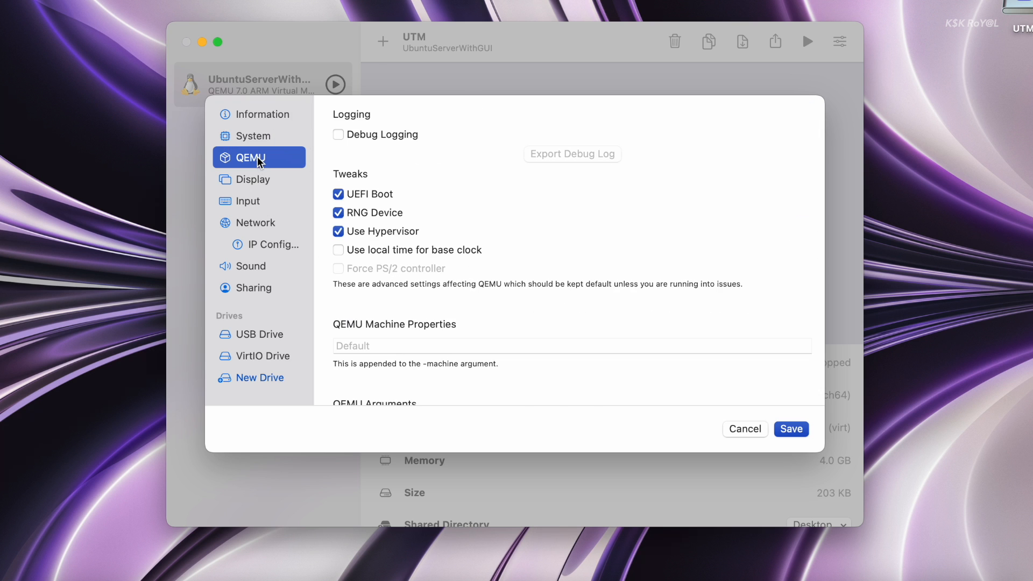
{"action": "left_click", "coordinate": [272, 182]}
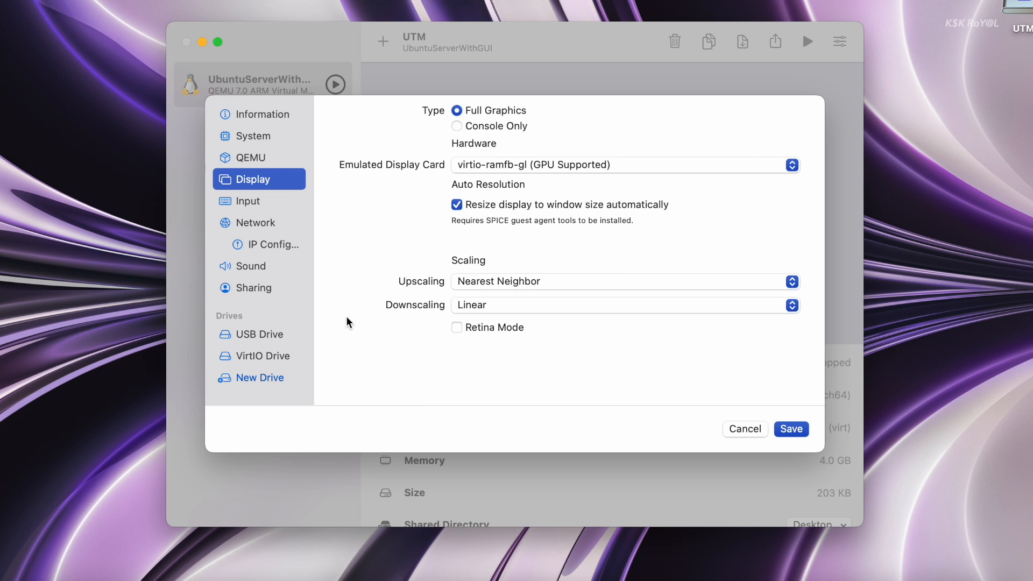
{"action": "left_click", "coordinate": [267, 269]}
{"action": "left_click", "coordinate": [271, 289]}
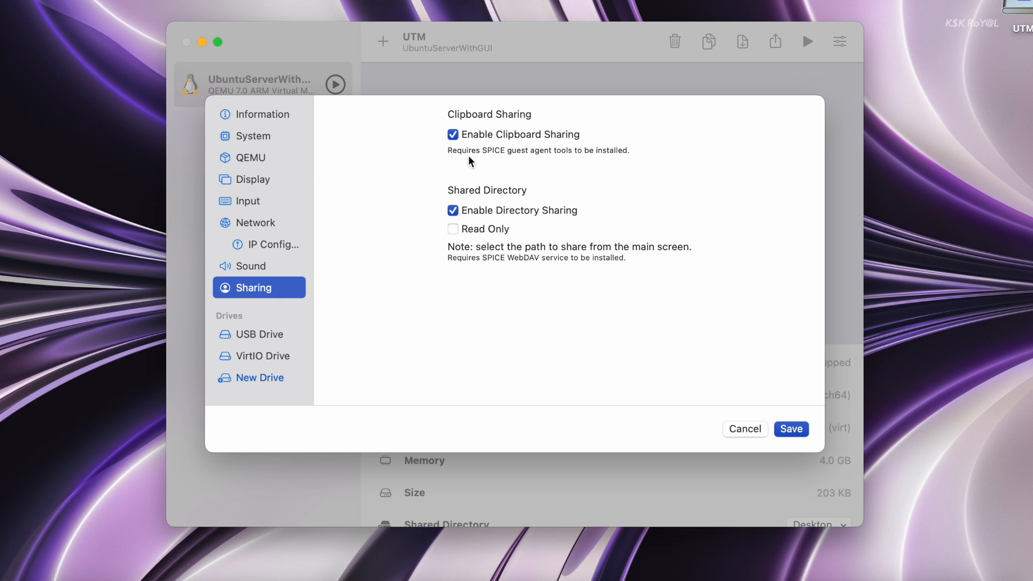
{"action": "left_click", "coordinate": [797, 431]}
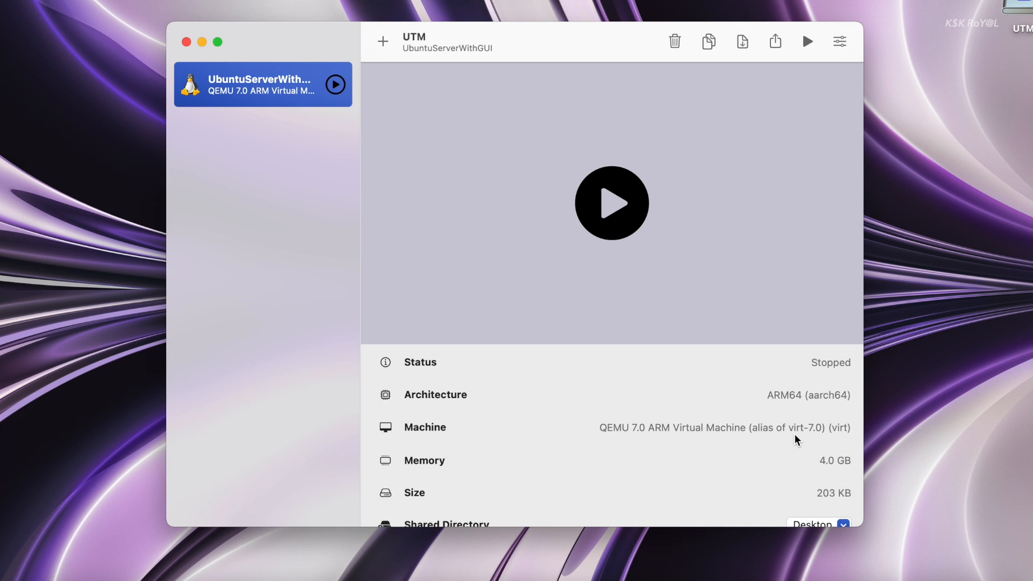
Start the UbuntuServerWithGUI virtual machine, minimise the main UTM window and centre the virtual machine's window on the screen.
{"action": "left_click", "coordinate": [630, 197]}
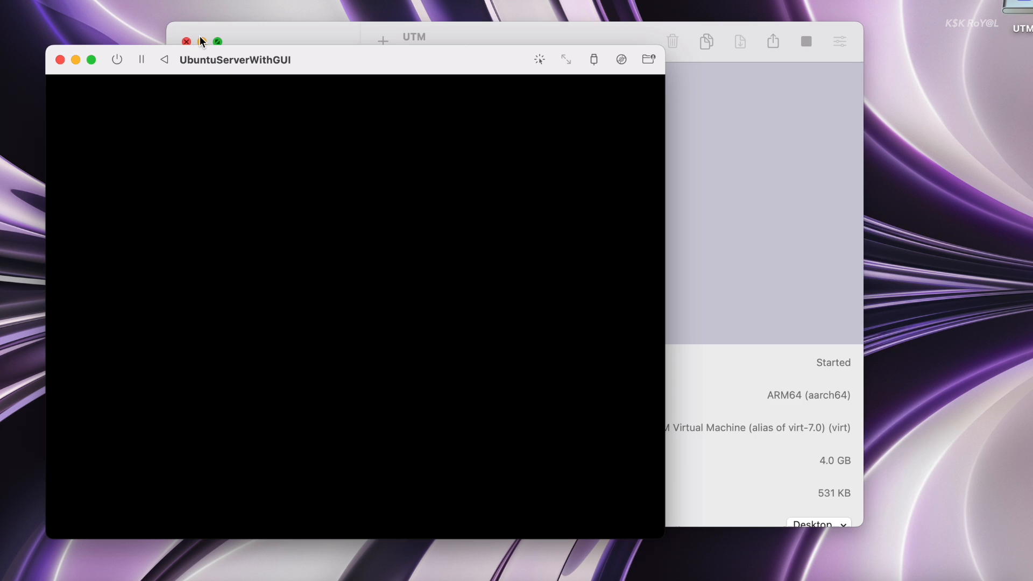
{"action": "left_click", "coordinate": [200, 39]}
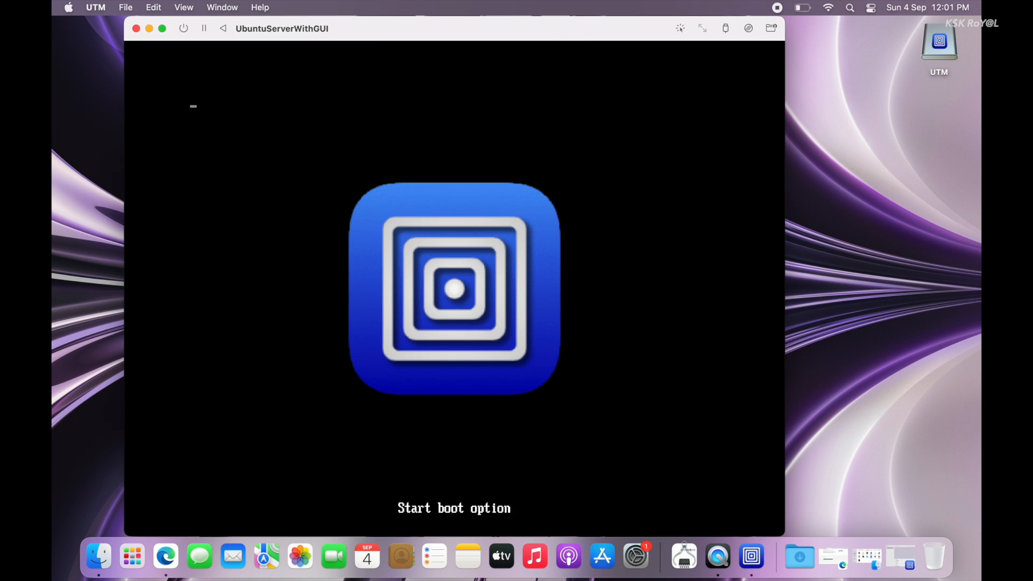
{"action": "left_click_drag", "start_coordinate": [680, 24], "coordinate": [736, 25]}
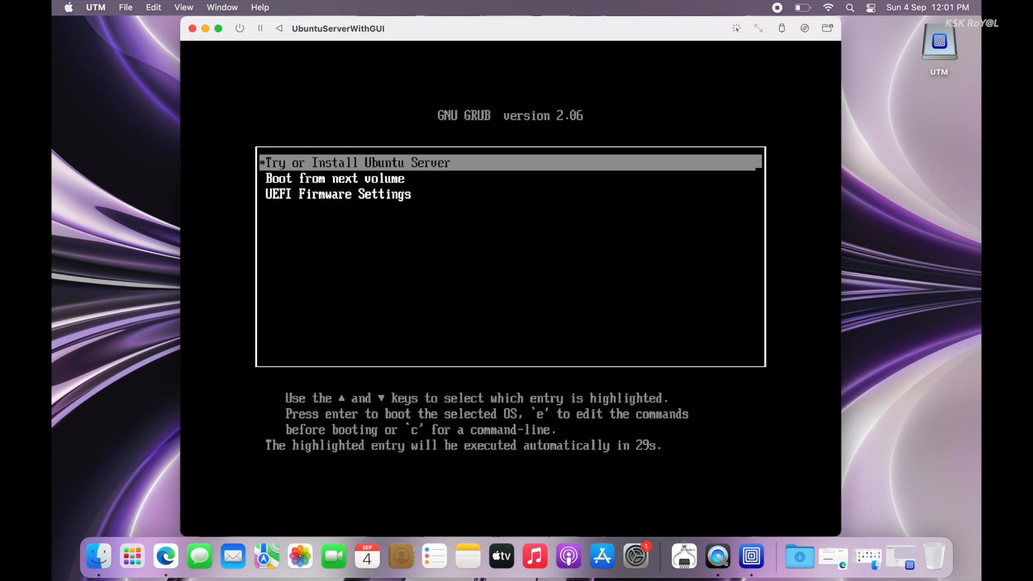
Keep "Try or Install Ubuntu Server" highlighted in the GRUB menu, and capture, release and recapture the cursor for the virtual machine.
{"action": "key", "text": "Down"}
{"action": "key", "text": "Up"}
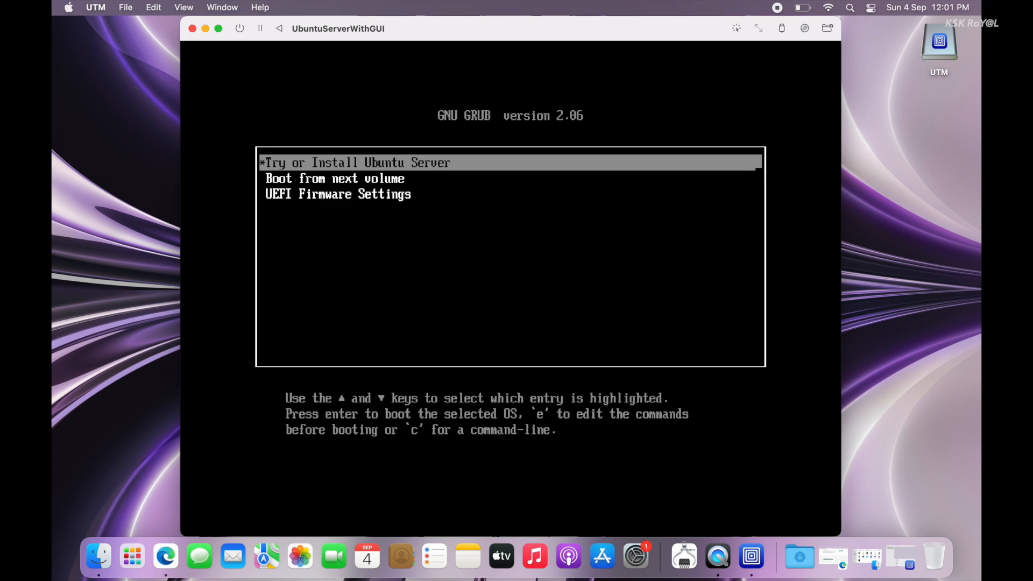
{"action": "left_click", "coordinate": [736, 27]}
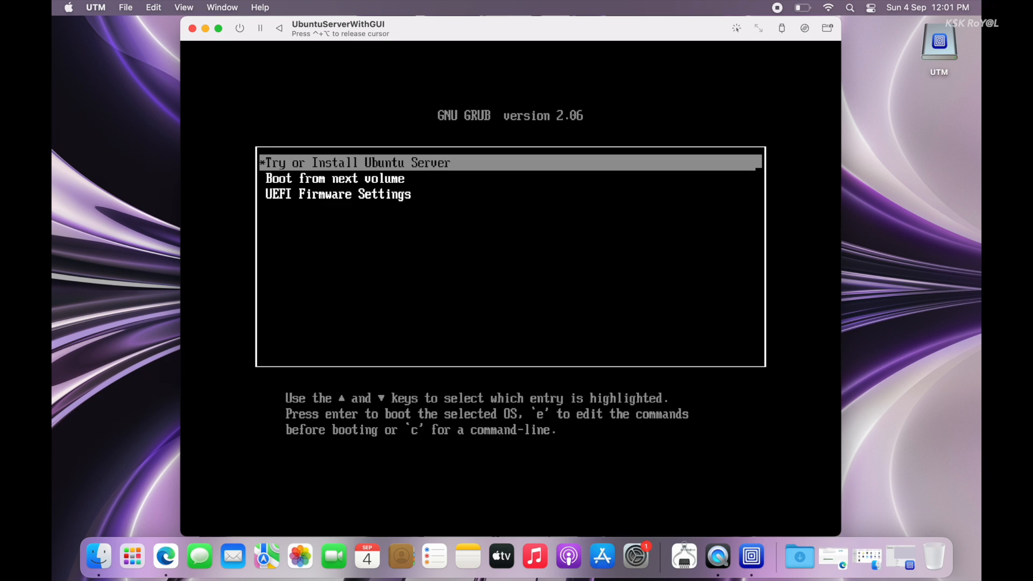
{"action": "key", "text": "ctrl+alt"}
{"action": "left_click", "coordinate": [942, 214]}
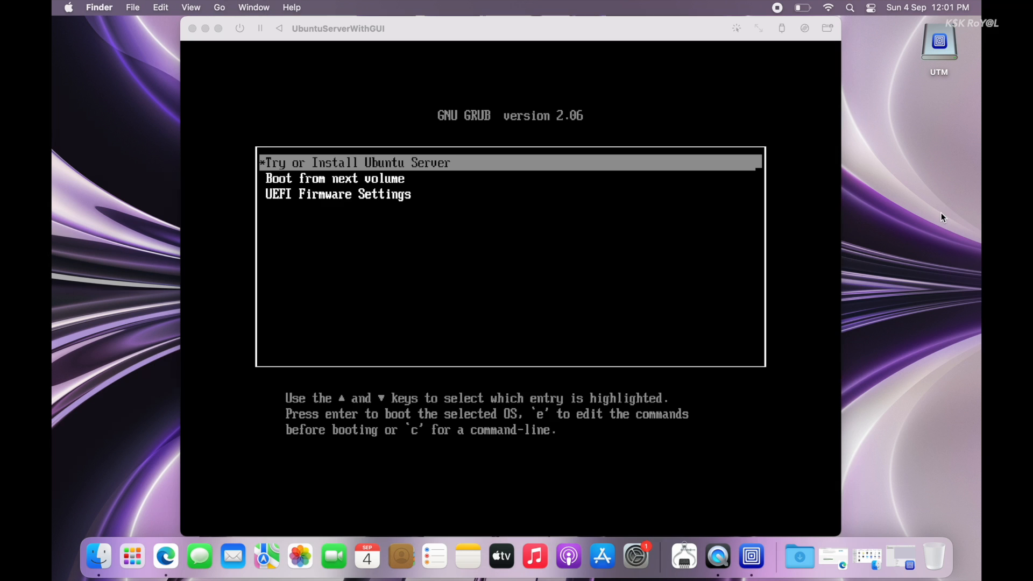
{"action": "left_click", "coordinate": [765, 94]}
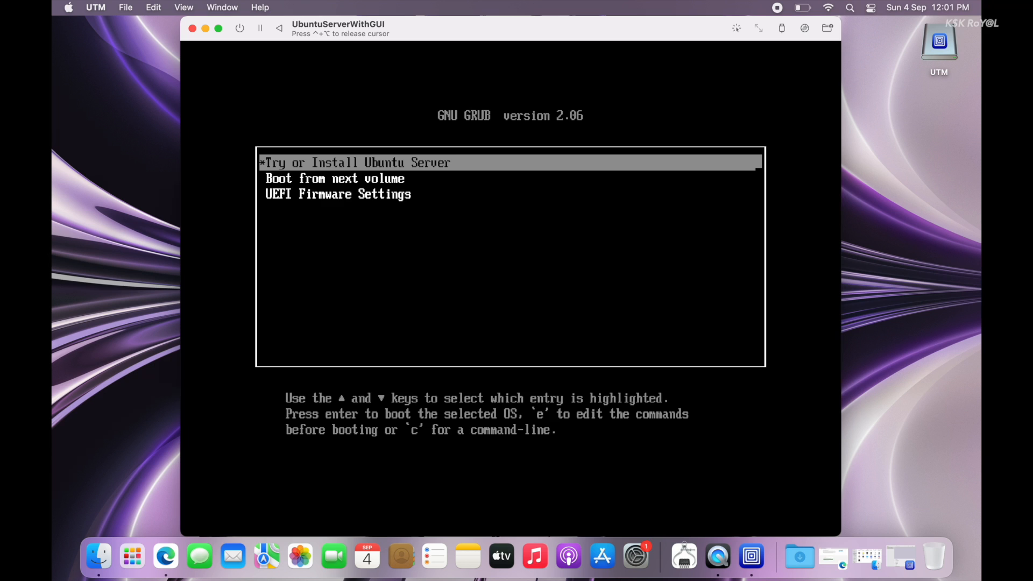
Boot the virtual machine from the "Try or Install Ubuntu Server" entry in the GRUB menu.
{"action": "key", "text": "Down"}
{"action": "key", "text": "Down"}
{"action": "key", "text": "Up"}
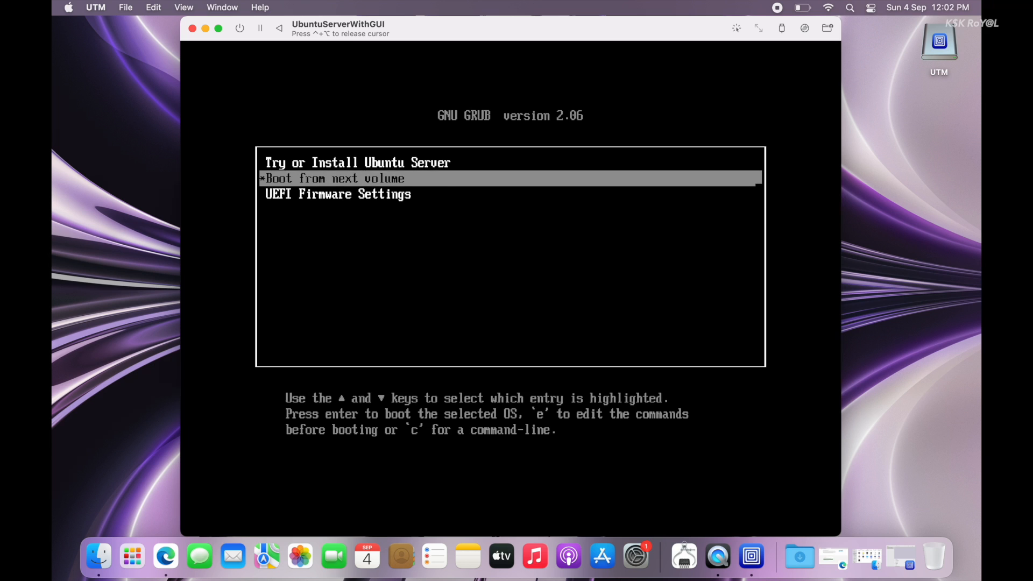
{"action": "key", "text": "Up"}
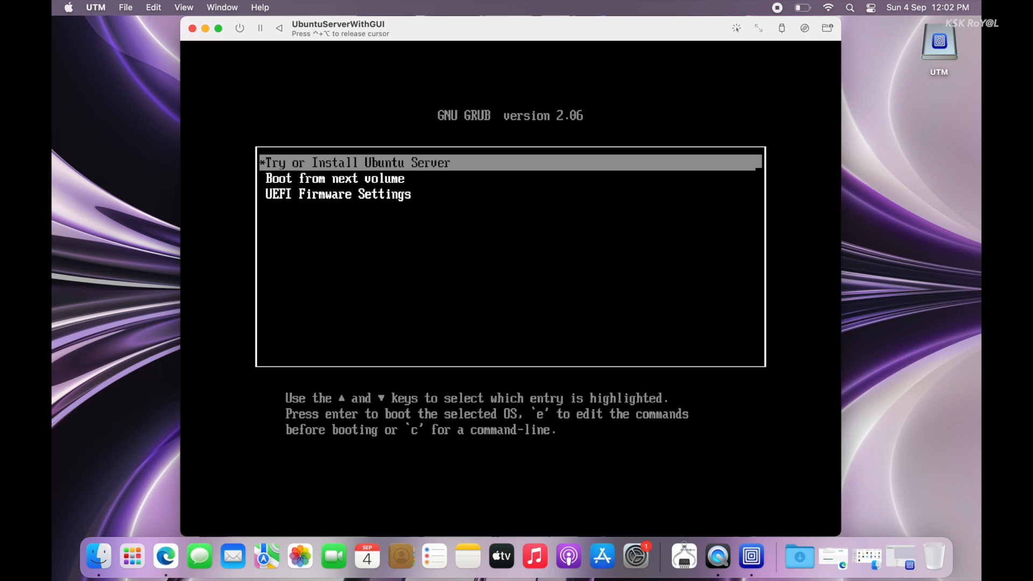
{"action": "key", "text": "Return"}
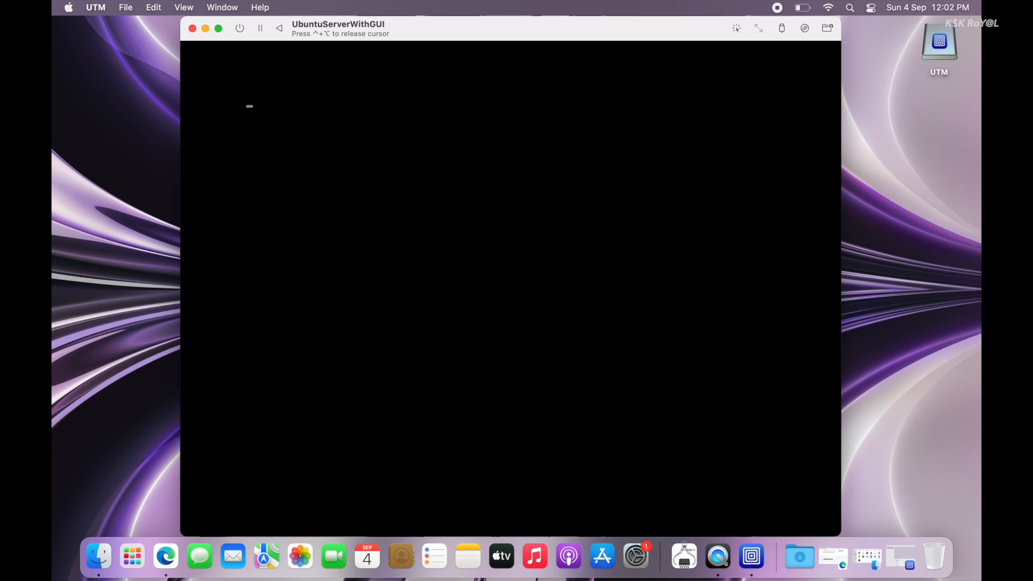
Release the captured cursor and switch the UbuntuServerWithGUI window to full screen.
{"action": "key", "text": "ctrl+alt"}
{"action": "mouse_move", "coordinate": [221, 29]}
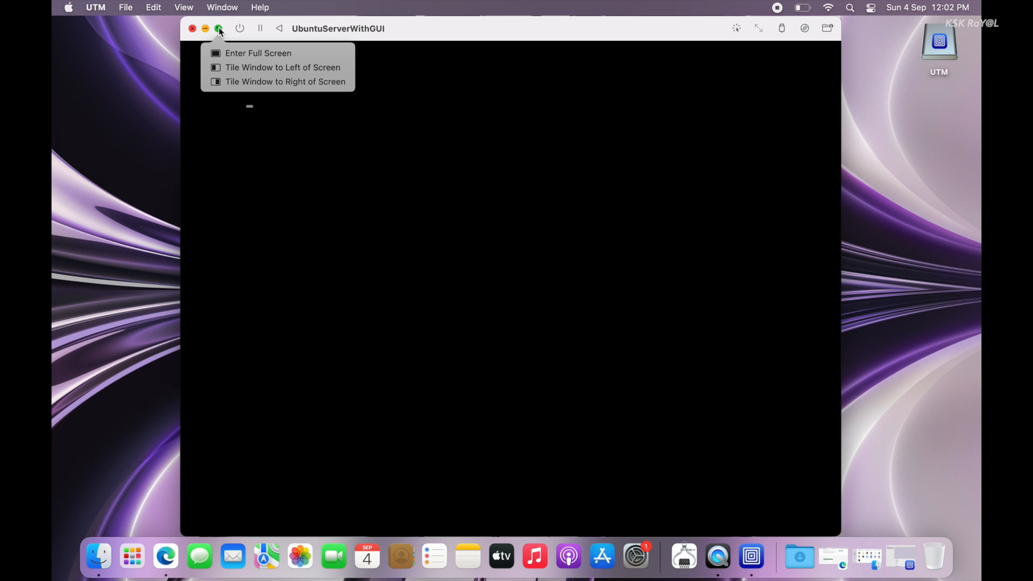
{"action": "left_click", "coordinate": [229, 52]}
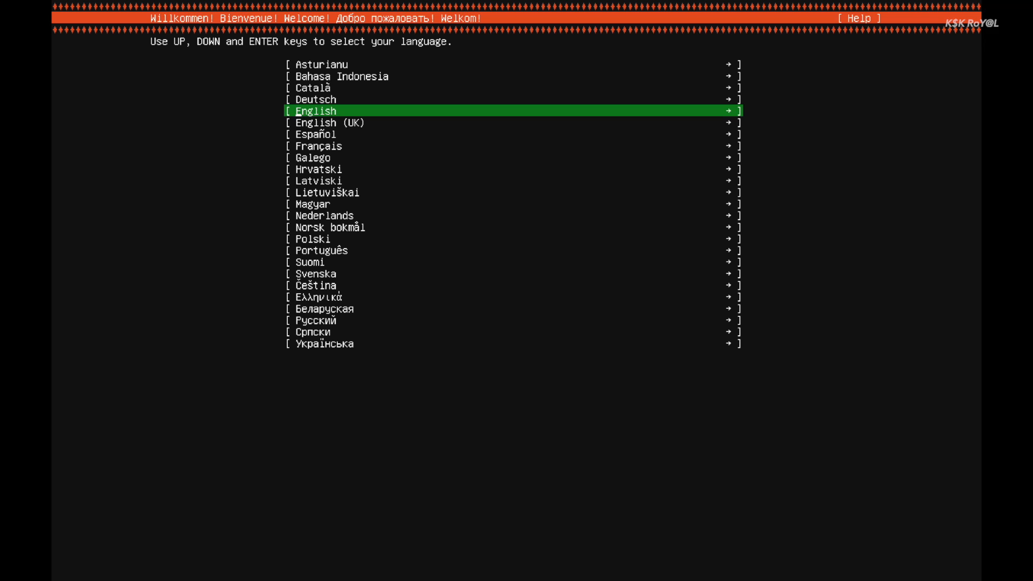
Look through the installer's language list and choose English.
{"action": "key", "text": "Down"}
{"action": "key", "text": "Down"}
{"action": "key", "text": "Down"}
{"action": "key", "text": "Down"}
{"action": "key", "text": "Up"}
{"action": "key", "text": "Up"}
{"action": "key", "text": "Up"}
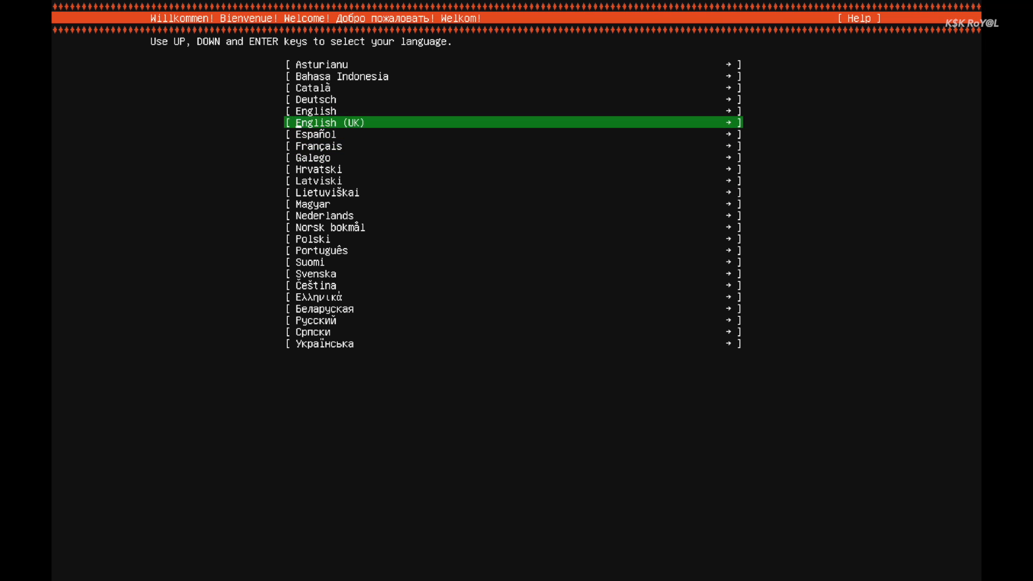
{"action": "key", "text": "Up"}
{"action": "key", "text": "Up"}
{"action": "key", "text": "Down"}
{"action": "key", "text": "Down"}
{"action": "key", "text": "Up"}
{"action": "key", "text": "Up"}
{"action": "key", "text": "Up"}
{"action": "key", "text": "Down"}
{"action": "key", "text": "Down"}
{"action": "key", "text": "Down"}
{"action": "key", "text": "Up"}
{"action": "key", "text": "Up"}
{"action": "key", "text": "Up"}
{"action": "key", "text": "Down"}
{"action": "key", "text": "Down"}
{"action": "key", "text": "Down"}
{"action": "key", "text": "Down"}
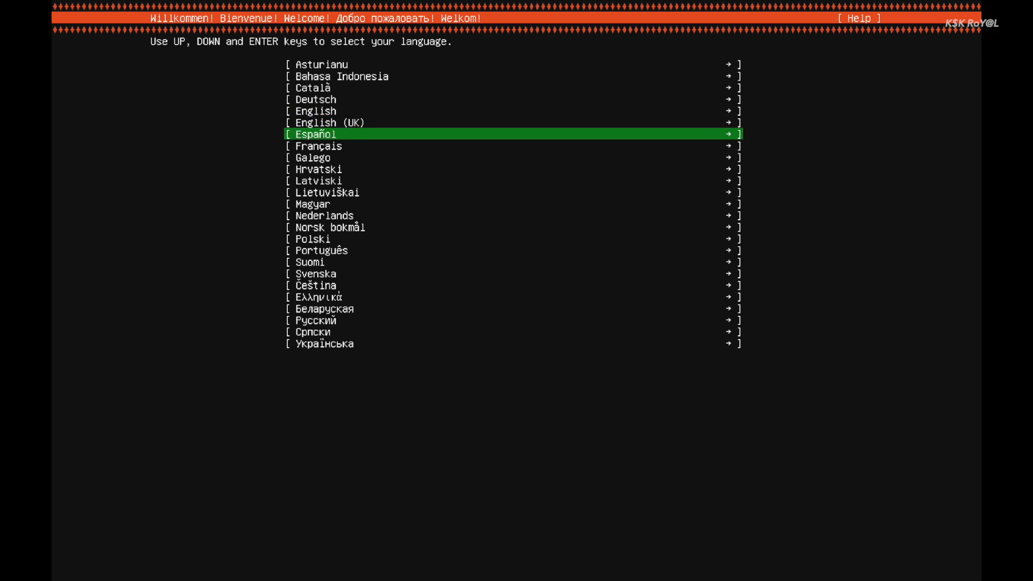
{"action": "key", "text": "Up"}
{"action": "key", "text": "Up"}
{"action": "key", "text": "Return"}
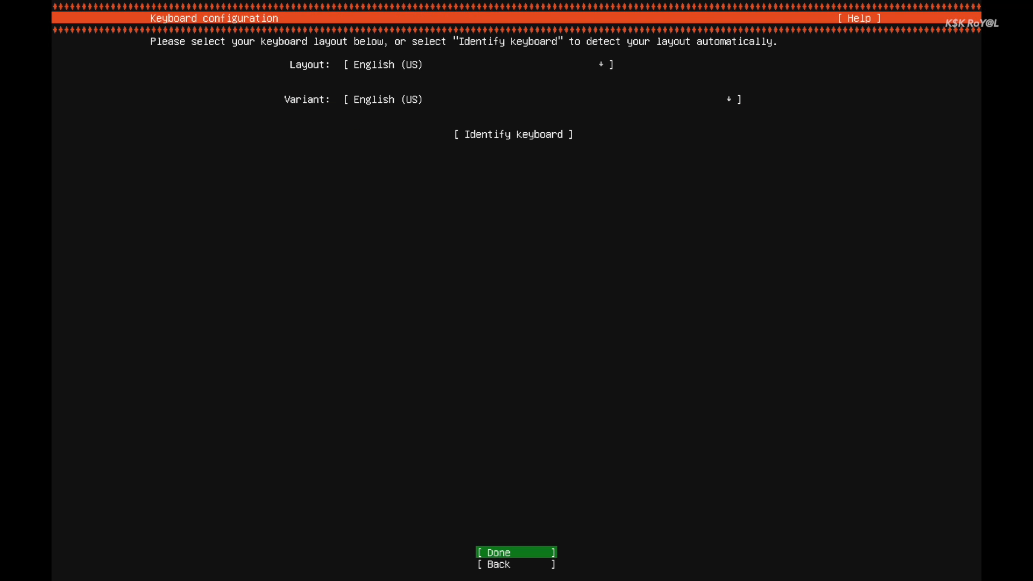
Keep English (US) as the keyboard layout and variant, checking the layout list, and accept the keyboard configuration.
{"action": "key", "text": "Tab"}
{"action": "key", "text": "Tab"}
{"action": "key", "text": "Tab"}
{"action": "key", "text": "Tab"}
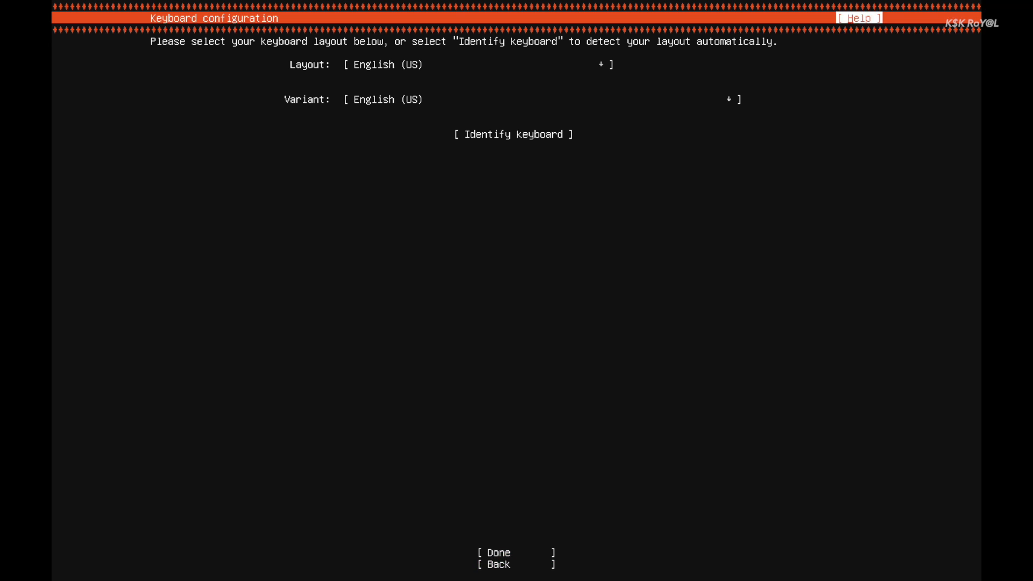
{"action": "key", "text": "Tab"}
{"action": "key", "text": "Tab"}
{"action": "key", "text": "Tab"}
{"action": "key", "text": "Tab"}
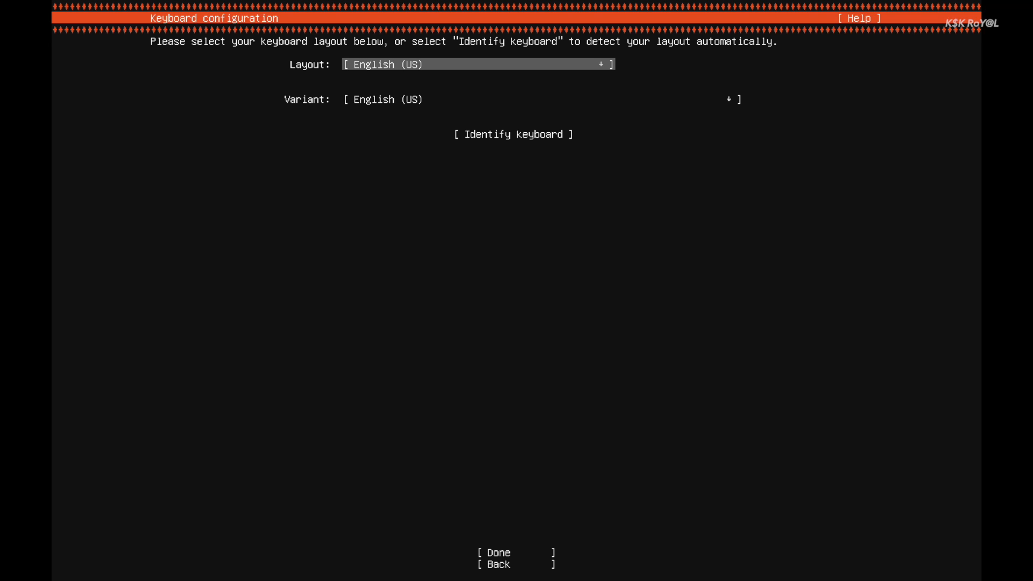
{"action": "key", "text": "Return"}
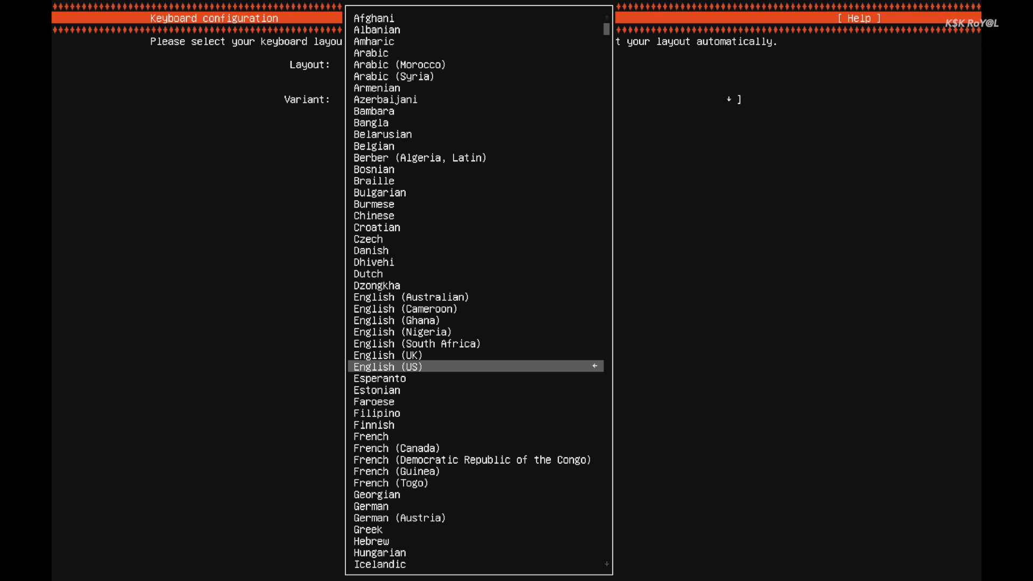
{"action": "key", "text": "Return"}
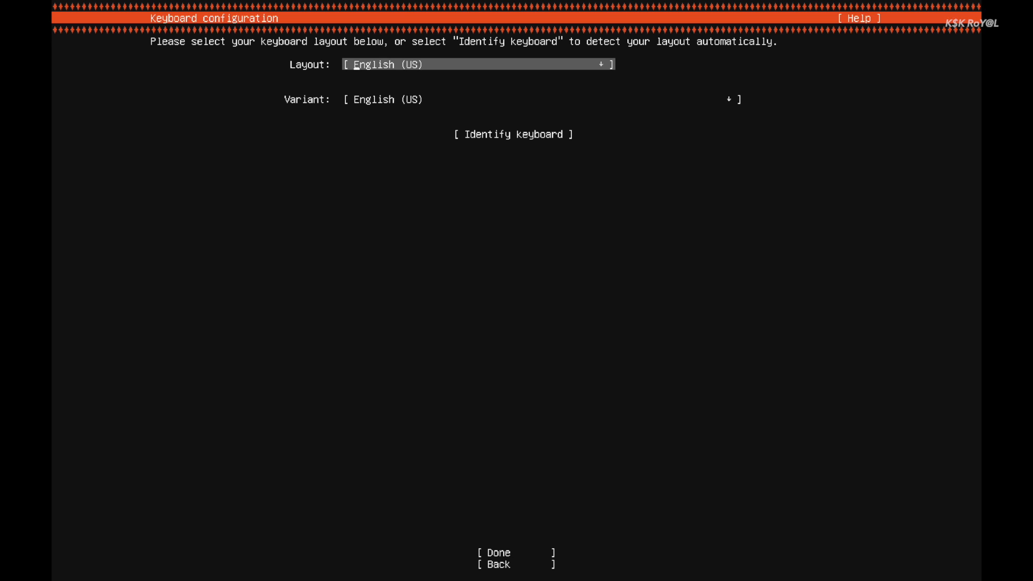
{"action": "key", "text": "Tab"}
{"action": "key", "text": "Tab"}
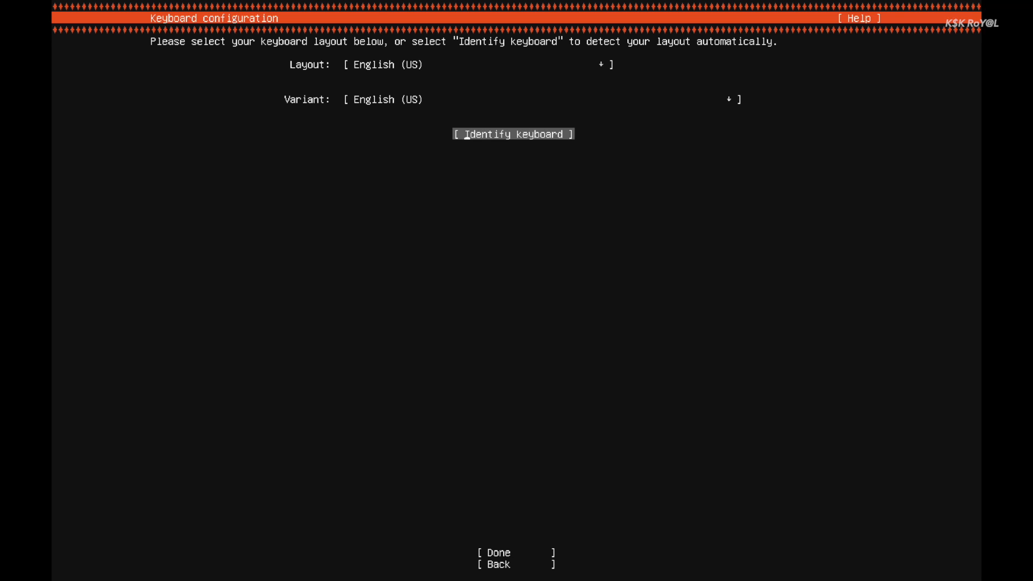
{"action": "key", "text": "Tab"}
{"action": "key", "text": "Return"}
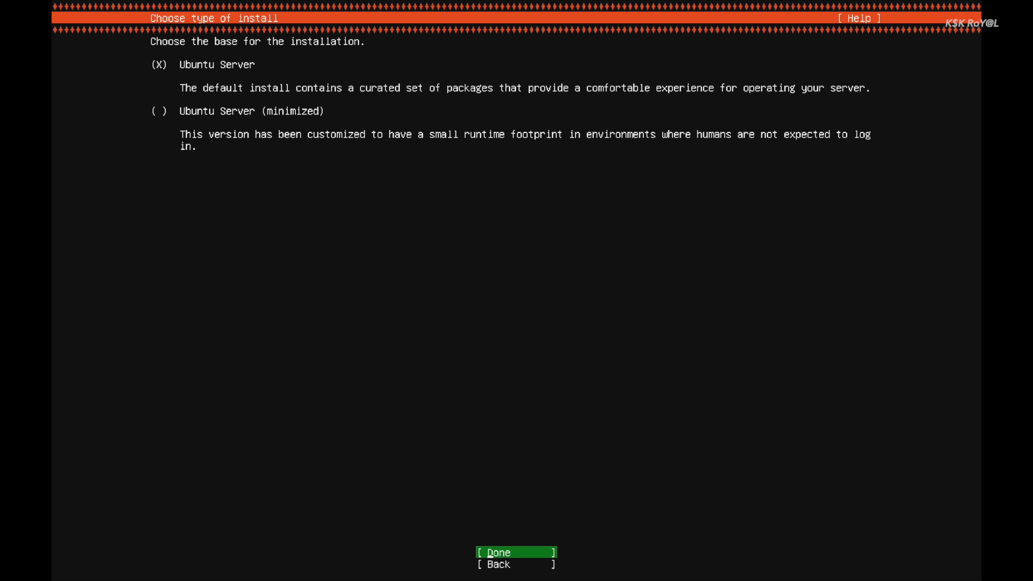
Keep the default Ubuntu Server, not the minimized version, as the installation base and continue.
{"action": "key", "text": "Tab"}
{"action": "key", "text": "Tab"}
{"action": "key", "text": "Tab"}
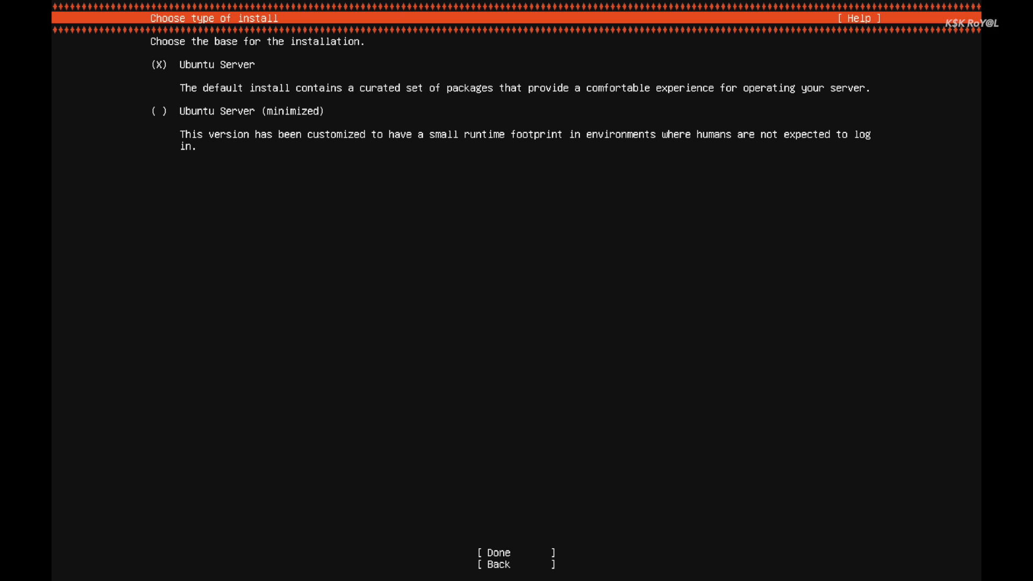
{"action": "key", "text": "Tab"}
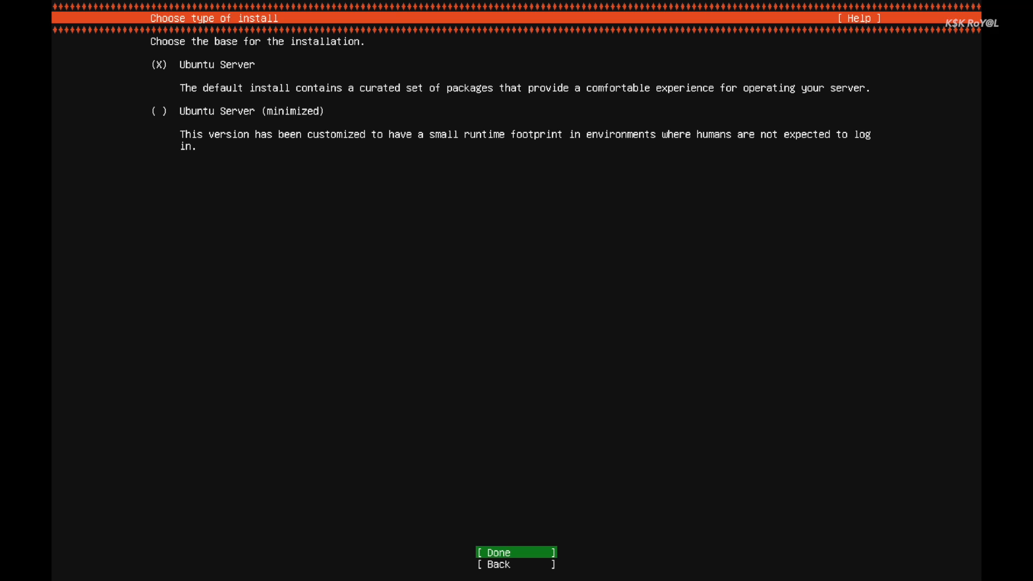
{"action": "key", "text": "Return"}
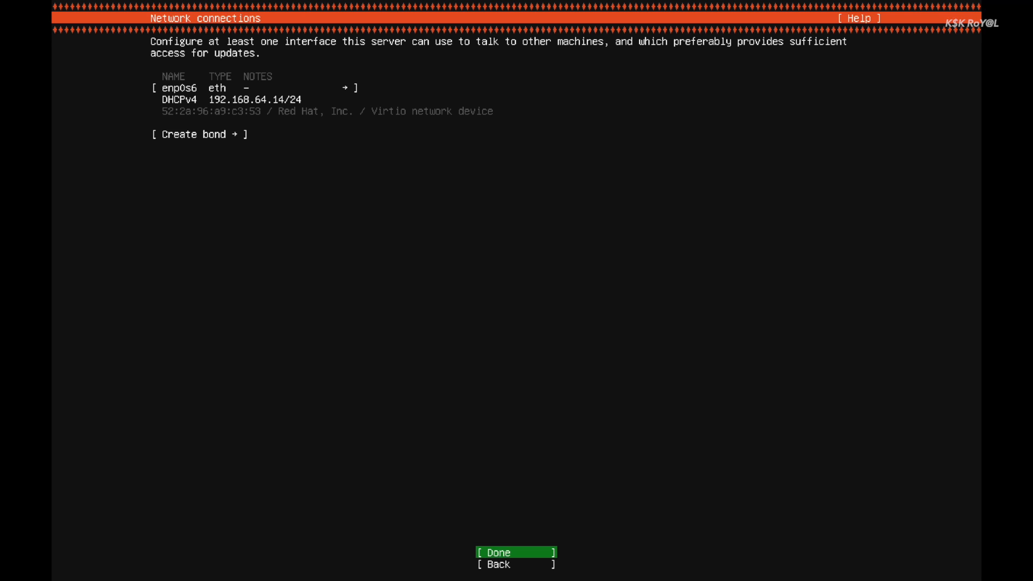
Accept the enp0s6 network connection, leave the proxy address blank and keep the default Ubuntu archive mirror.
{"action": "key", "text": "Return"}
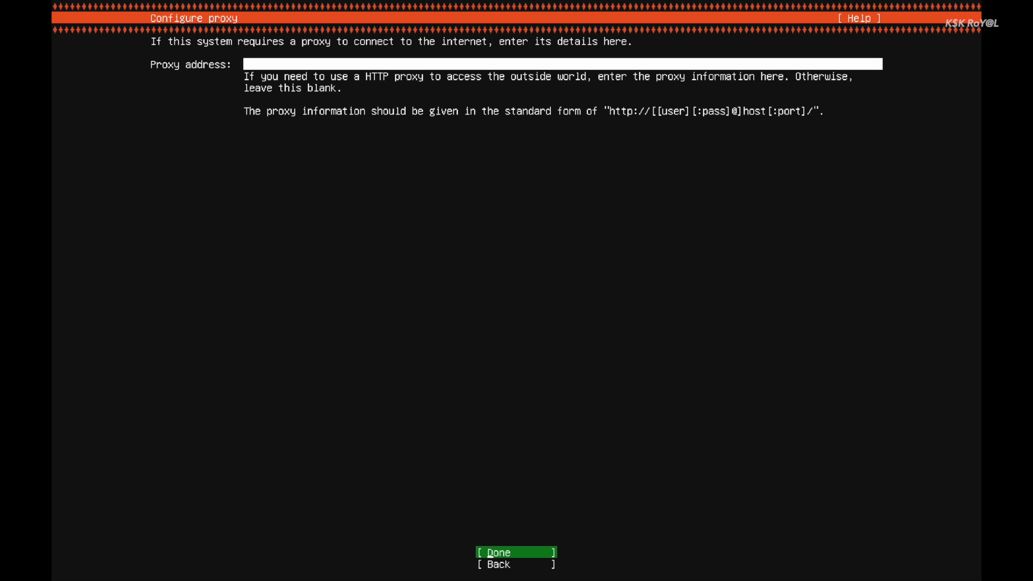
{"action": "key", "text": "Return"}
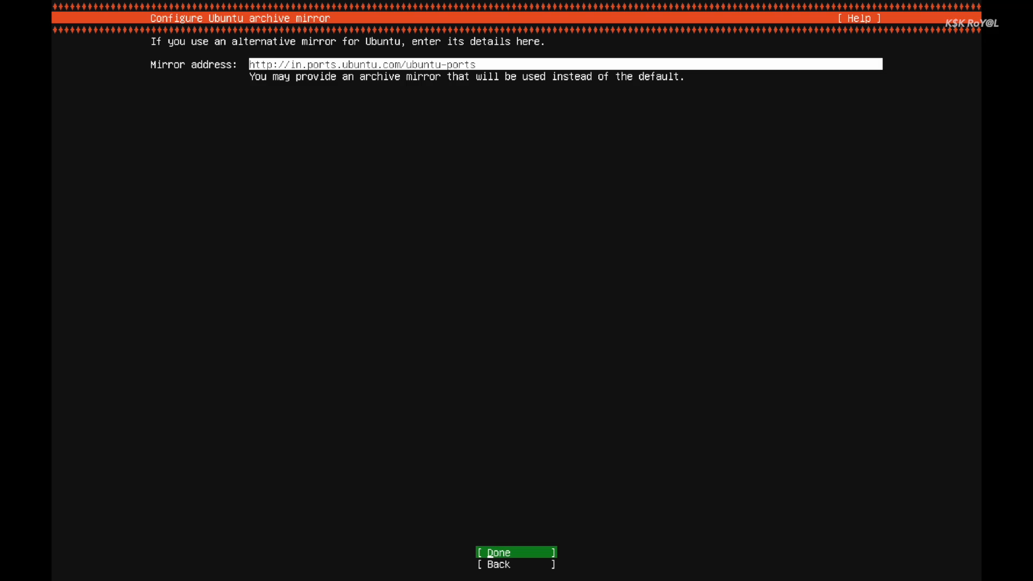
{"action": "key", "text": "Return"}
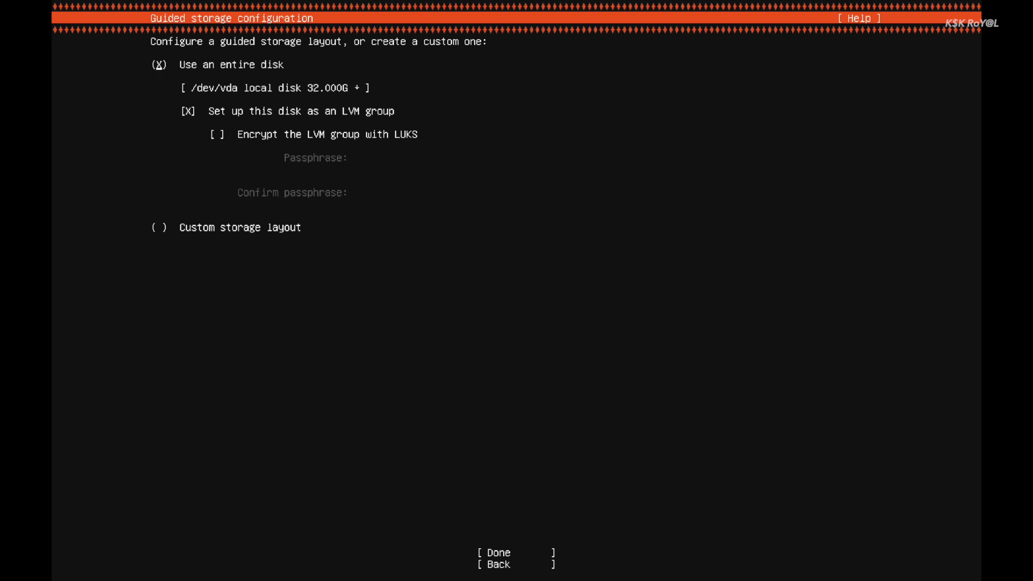
Use the entire /dev/vda disk, set up as an LVM group without LUKS encryption, for the guided storage layout.
{"action": "key", "text": "Down"}
{"action": "key", "text": "Down"}
{"action": "key", "text": "Down"}
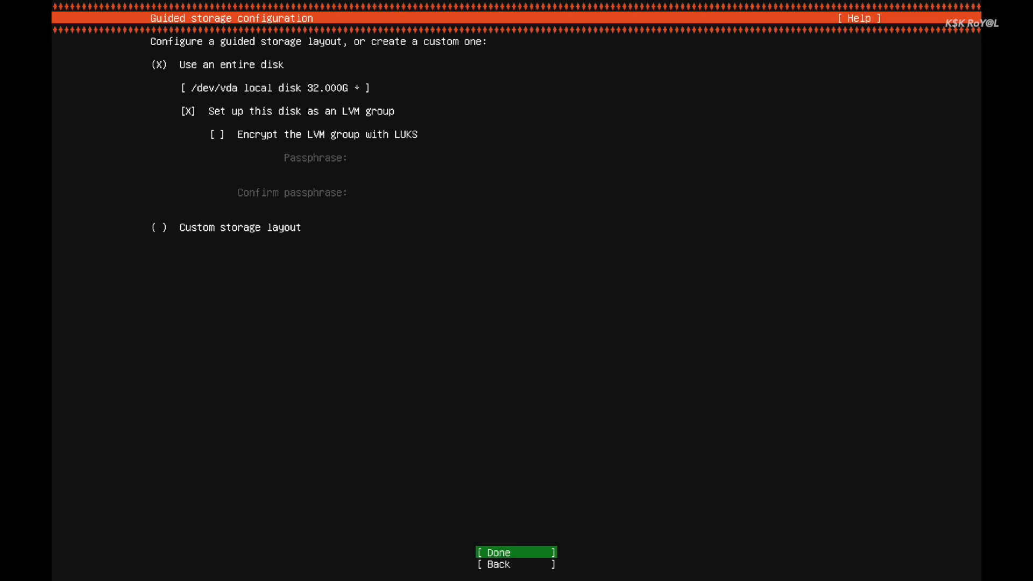
{"action": "key", "text": "Return"}
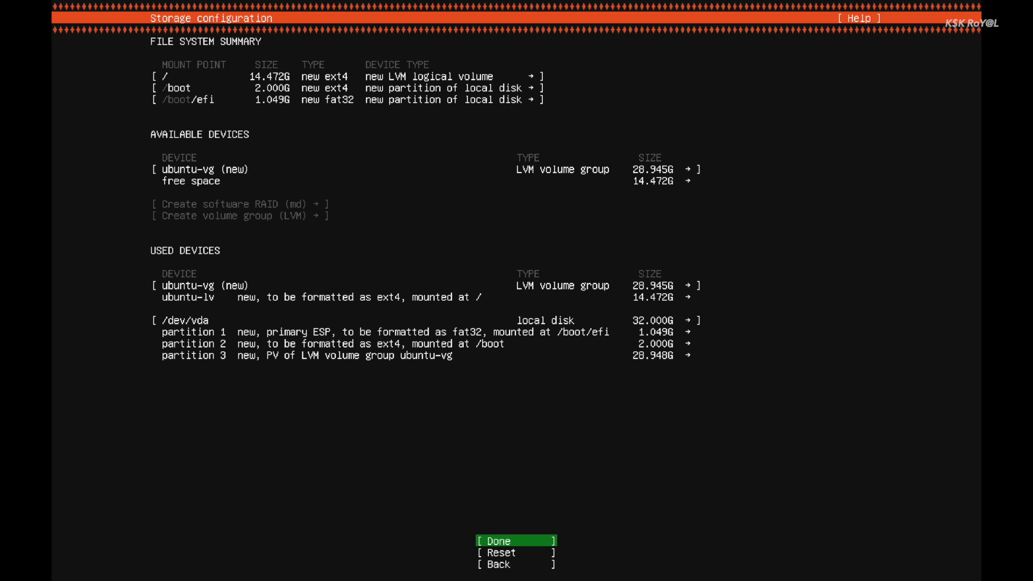
Accept the storage configuration summary and confirm the destructive action to continue with the installation.
{"action": "key", "text": "Return"}
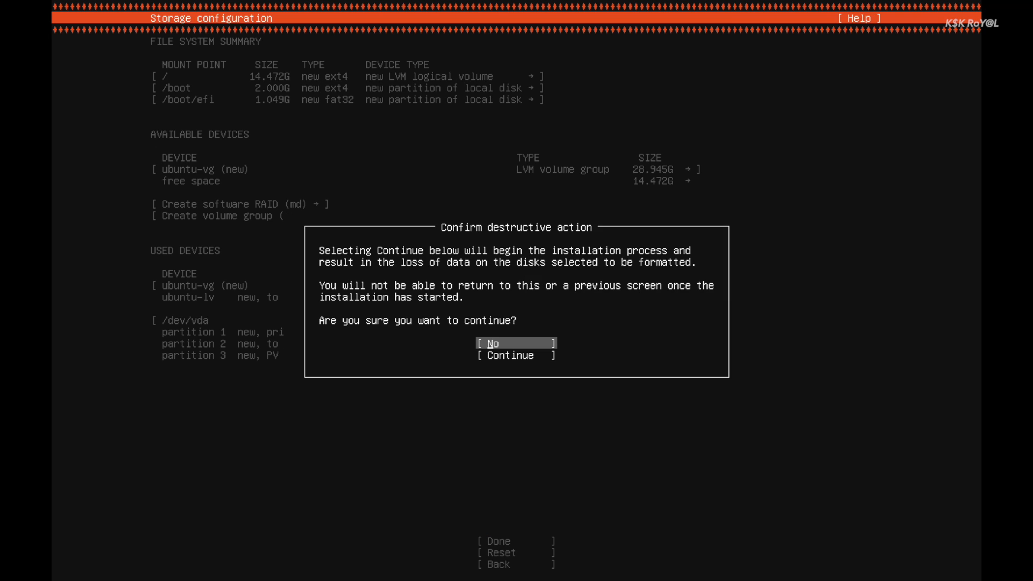
{"action": "key", "text": "Down"}
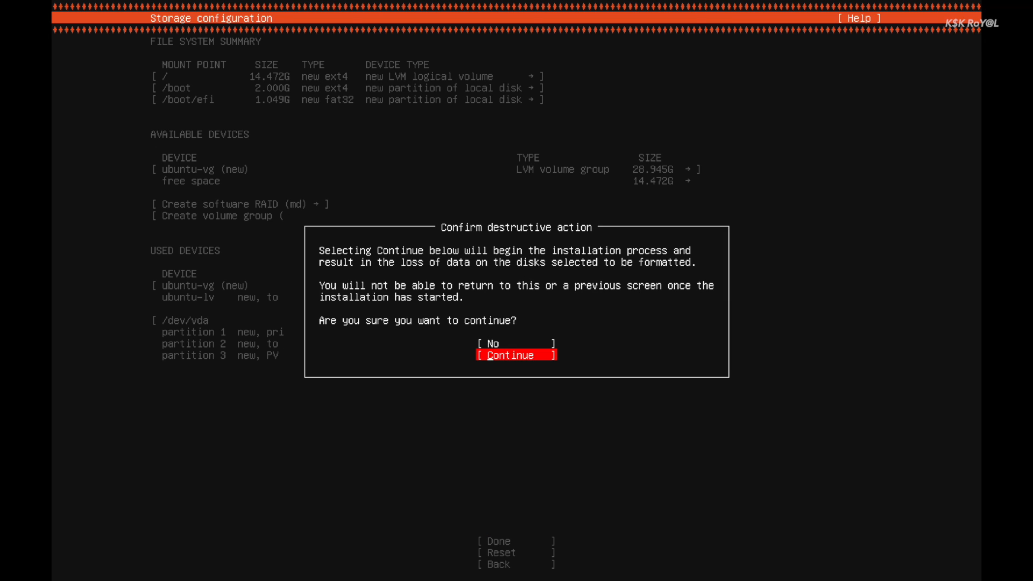
{"action": "key", "text": "Up"}
{"action": "key", "text": "Down"}
{"action": "key", "text": "Return"}
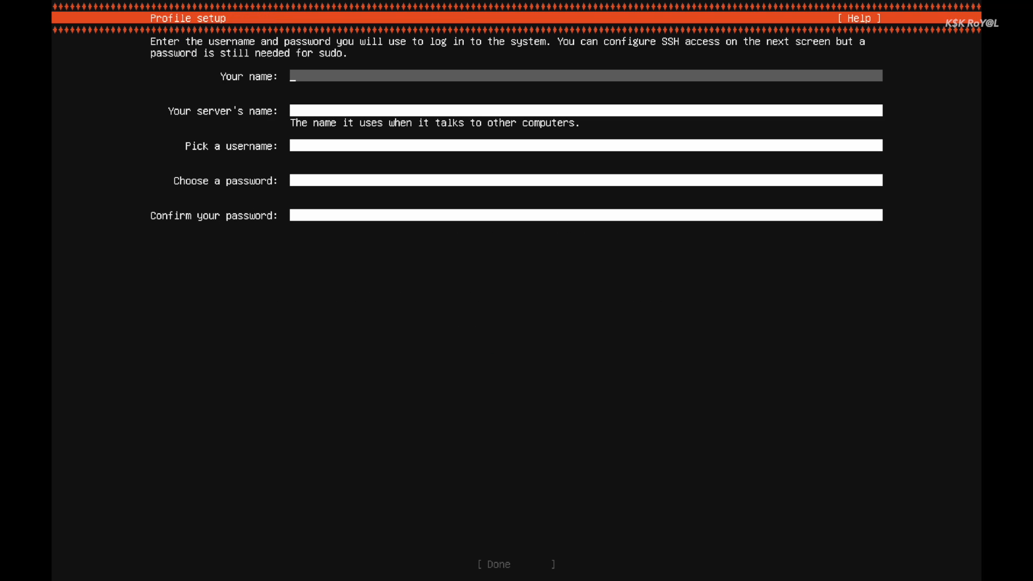
Fill in the profile's own name, then enter jammyfish as both the server's name and the username.
{"action": "type", "text": "kskroyal"}
{"action": "key", "text": "Tab"}
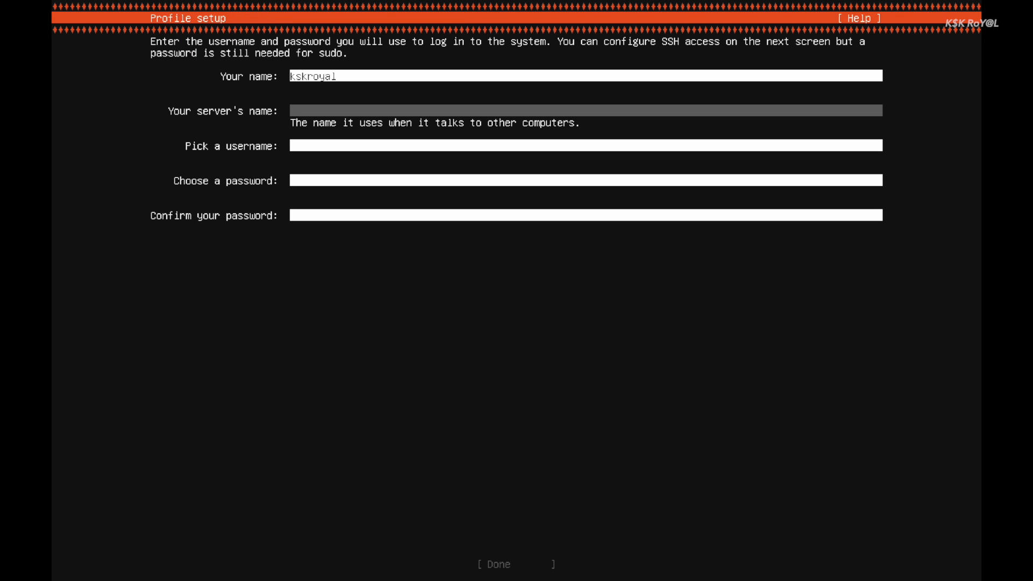
{"action": "type", "text": "jammyfish"}
{"action": "key", "text": "Tab"}
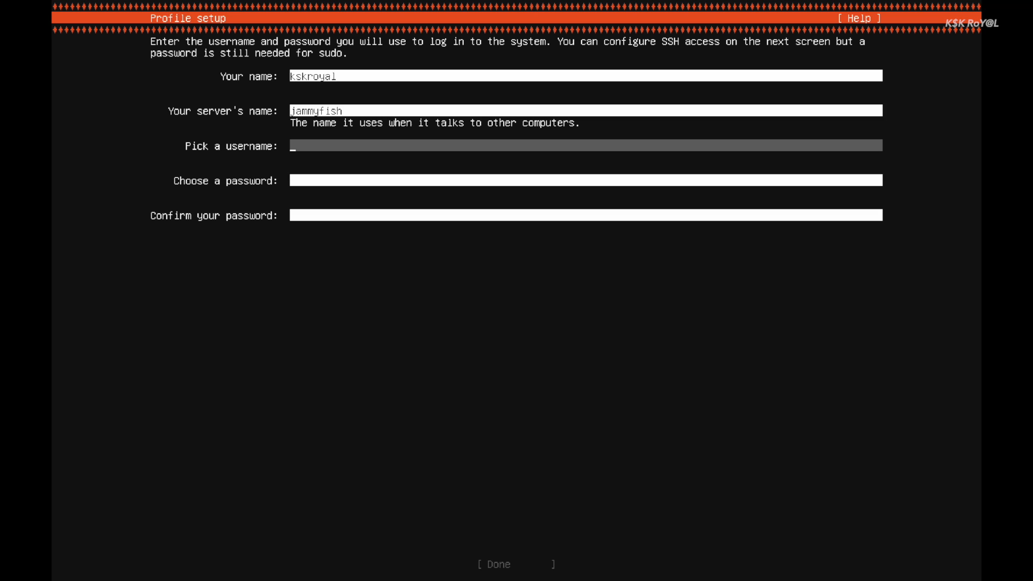
{"action": "type", "text": "jammyfish"}
{"action": "key", "text": "Tab"}
Enter and confirm the account password, then submit the profile setup.
{"action": "type", "text": "*****"}
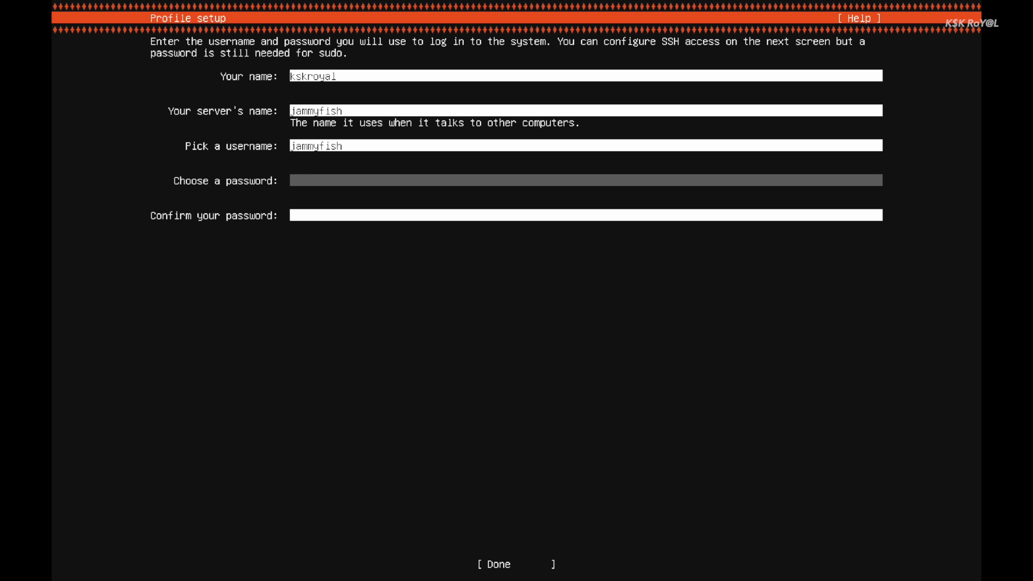
{"action": "key", "text": "Tab"}
{"action": "type", "text": "*****"}
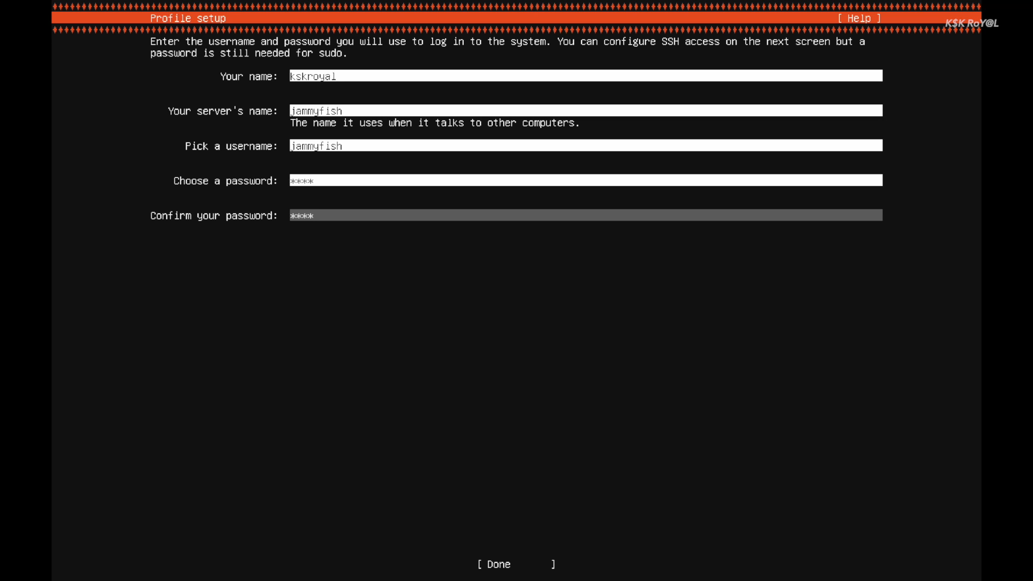
{"action": "key", "text": "Tab"}
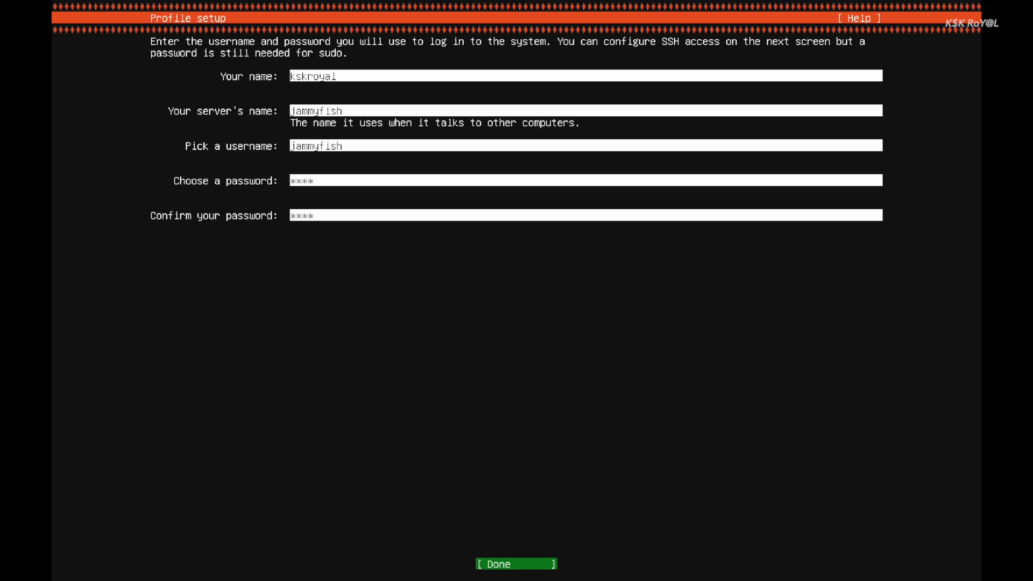
{"action": "key", "text": "Return"}
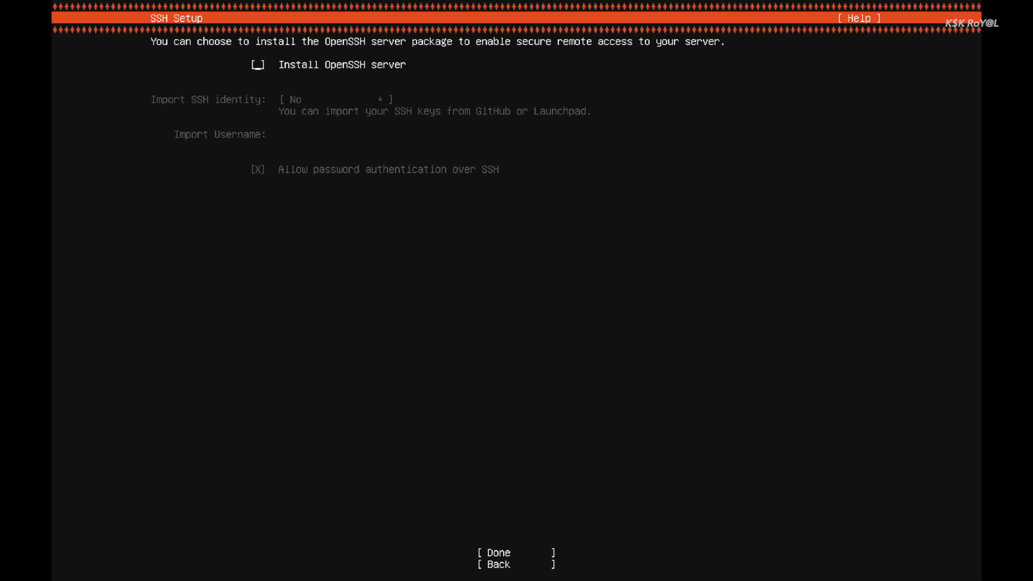
Enable installation of the OpenSSH server, leave the SSH identity import at No and continue.
{"action": "key", "text": "space"}
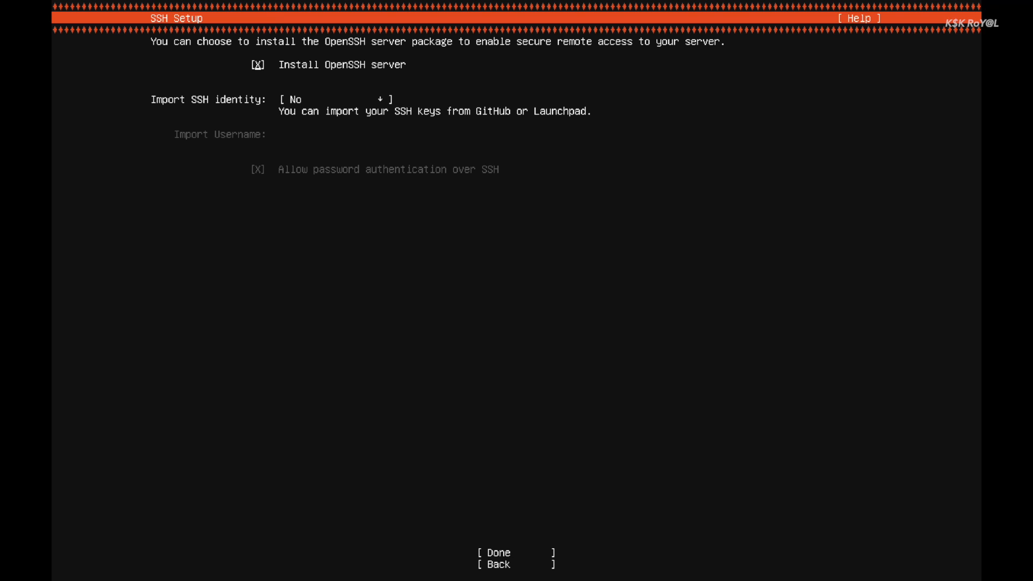
{"action": "key", "text": "space"}
{"action": "key", "text": "space"}
{"action": "key", "text": "Tab"}
{"action": "key", "text": "Tab"}
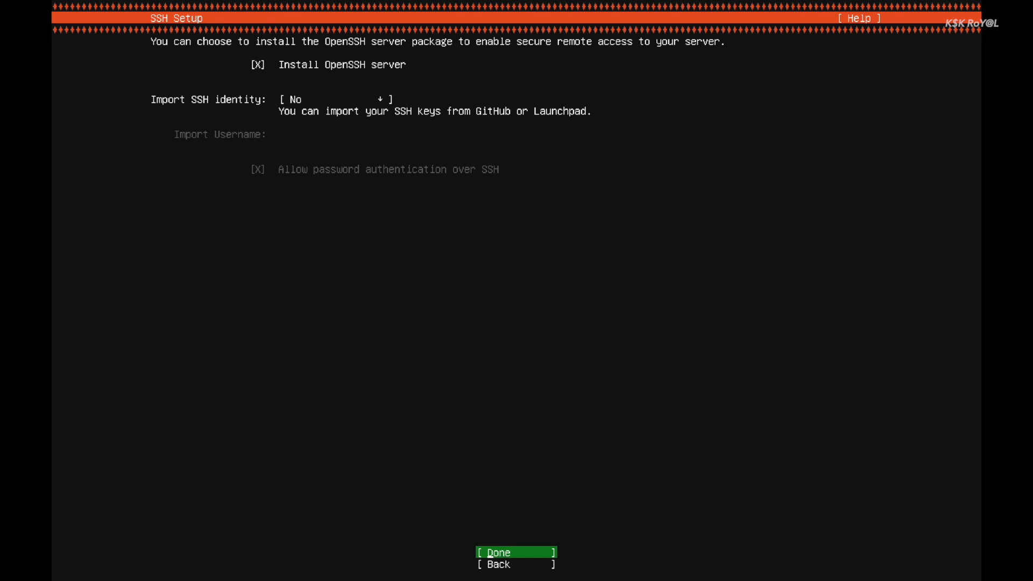
{"action": "key", "text": "Return"}
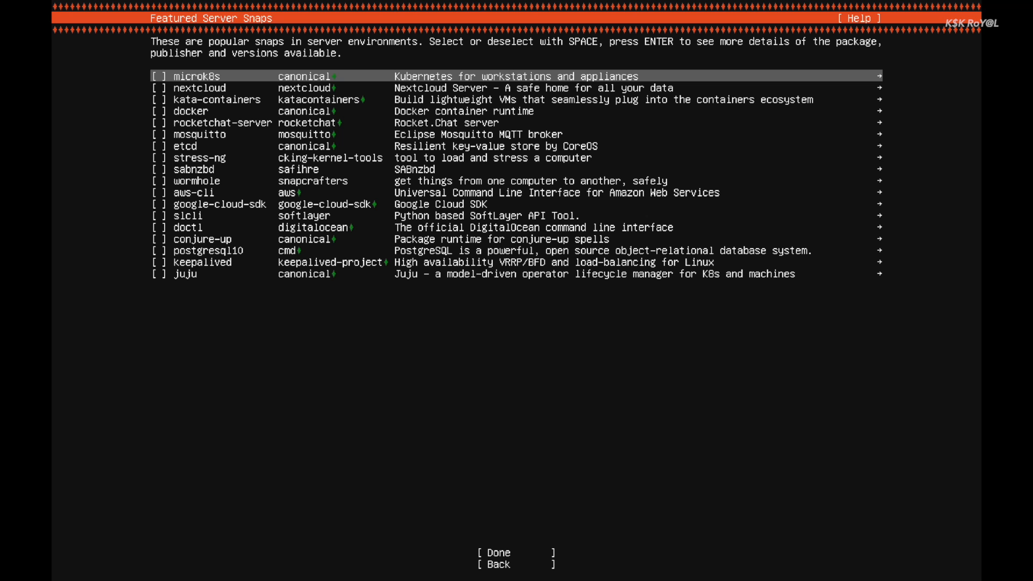
Browse the featured server snaps and mark docker for installation.
{"action": "key", "text": "Down"}
{"action": "key", "text": "Down"}
{"action": "key", "text": "Down"}
{"action": "key", "text": "Down"}
{"action": "key", "text": "Down"}
{"action": "key", "text": "Down"}
{"action": "key", "text": "Down"}
{"action": "key", "text": "Down"}
{"action": "key", "text": "Down"}
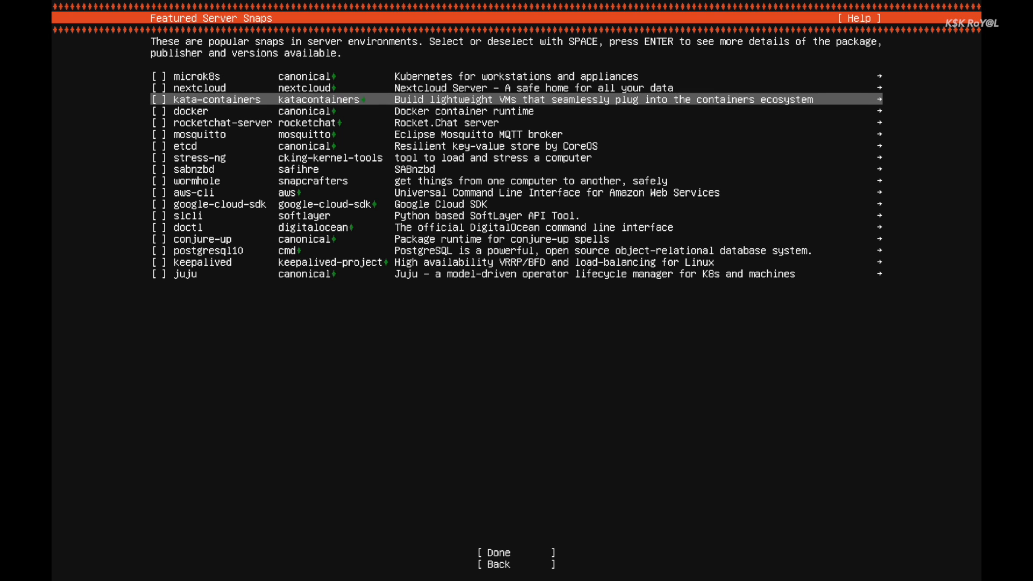
{"action": "key", "text": "Down"}
{"action": "key", "text": "Down"}
{"action": "key", "text": "Down"}
{"action": "key", "text": "Down"}
{"action": "key", "text": "Down"}
{"action": "key", "text": "Down"}
{"action": "key", "text": "Down"}
{"action": "key", "text": "Down"}
{"action": "key", "text": "Down"}
{"action": "key", "text": "Down"}
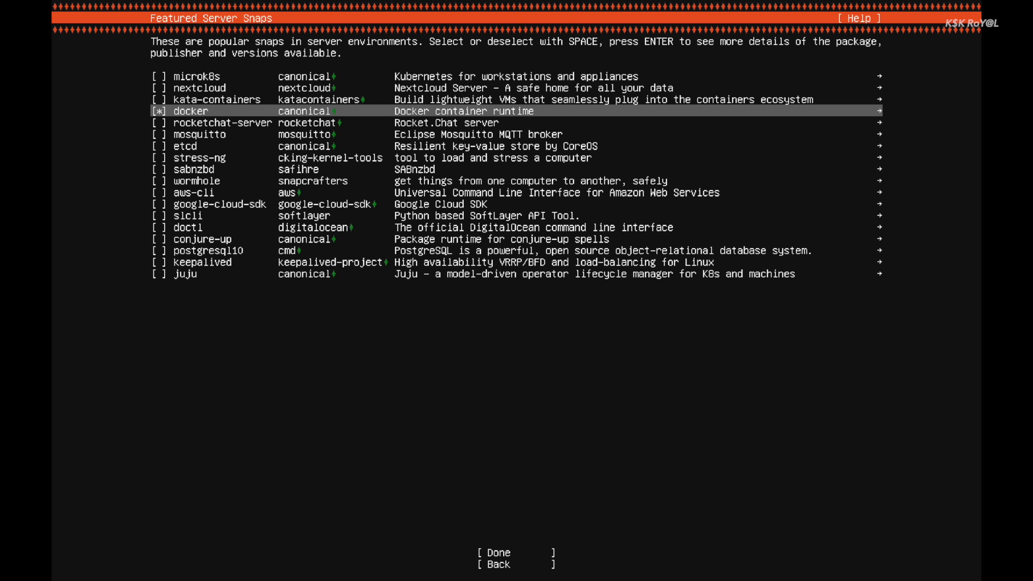
Submit the featured snaps selection with only docker marked to proceed with the installation.
{"action": "key", "text": "Up"}
{"action": "key", "text": "Up"}
{"action": "key", "text": "Up"}
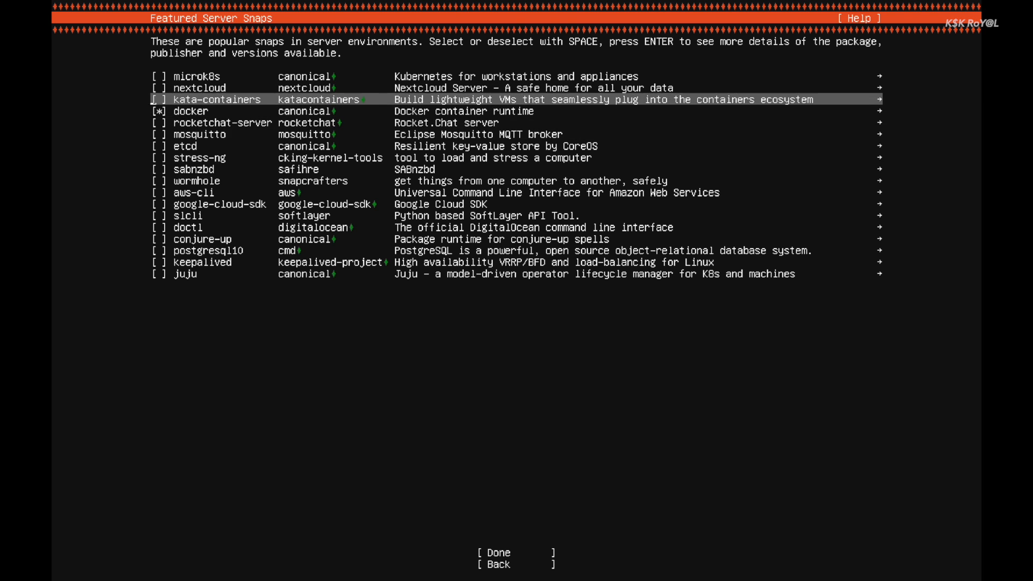
{"action": "key", "text": "Down"}
{"action": "key", "text": "Down"}
{"action": "key", "text": "Down"}
{"action": "key", "text": "Down"}
{"action": "key", "text": "Down"}
{"action": "key", "text": "Tab"}
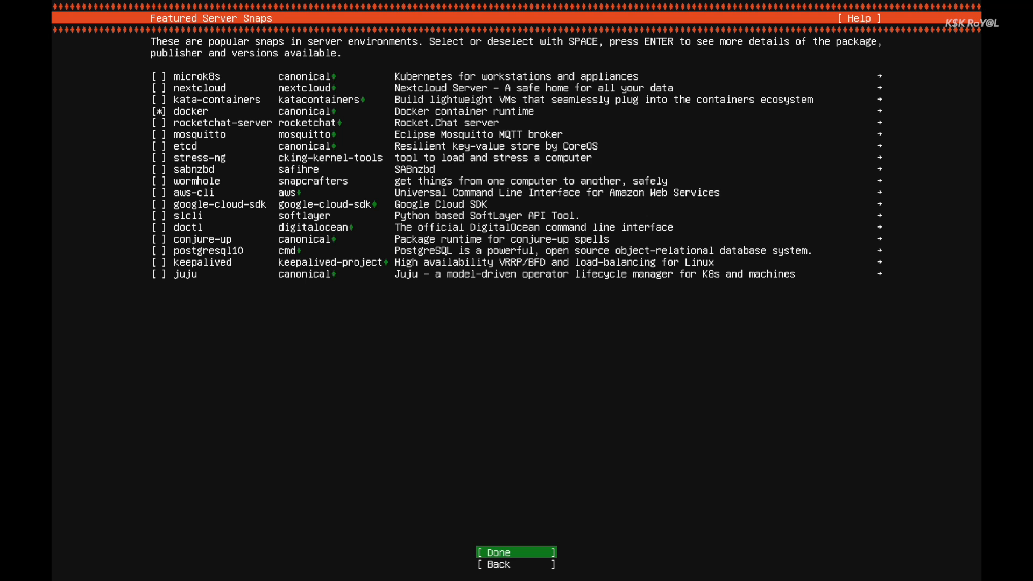
{"action": "key", "text": "Return"}
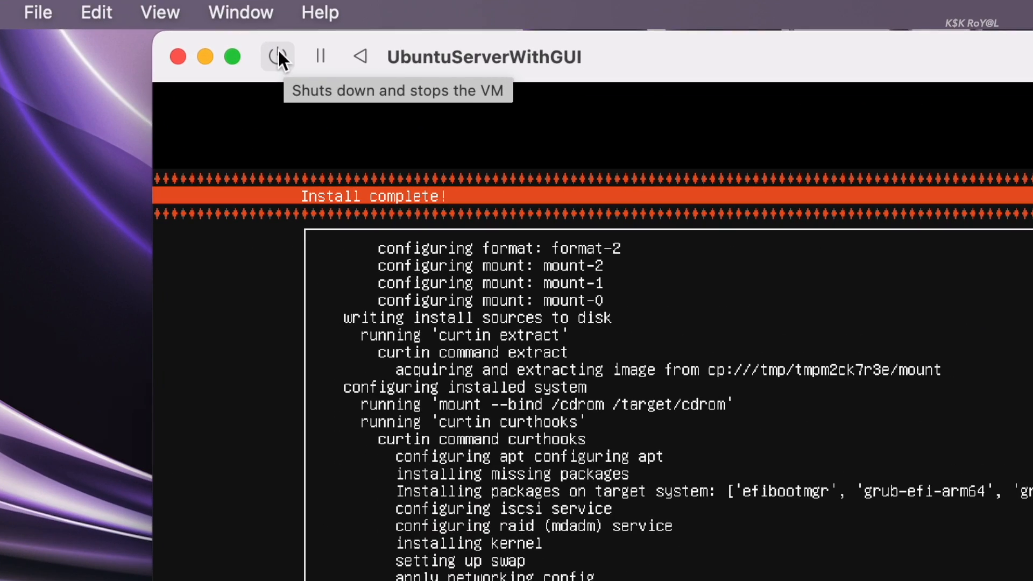
Force-stop the UbuntuServerWithGUI virtual machine, close its window and bring back the virtual machine library.
{"action": "left_click", "coordinate": [279, 51]}
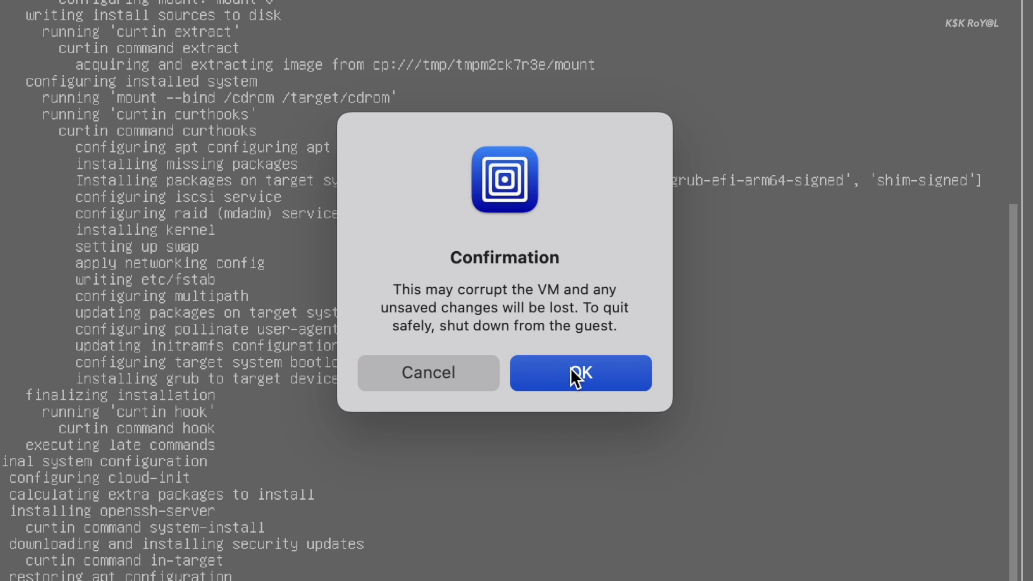
{"action": "left_click", "coordinate": [575, 375]}
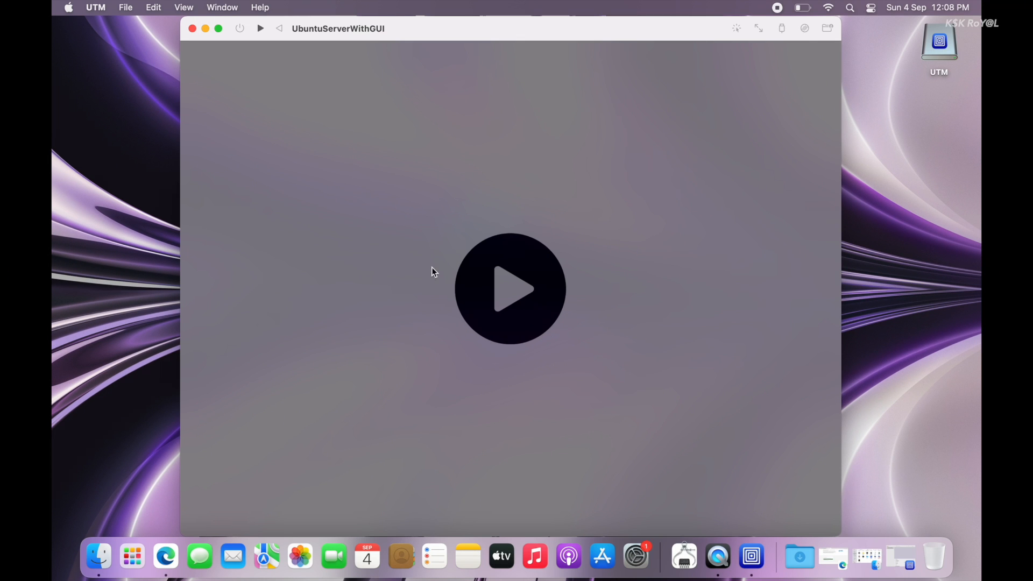
{"action": "left_click", "coordinate": [193, 29]}
{"action": "left_click", "coordinate": [902, 557]}
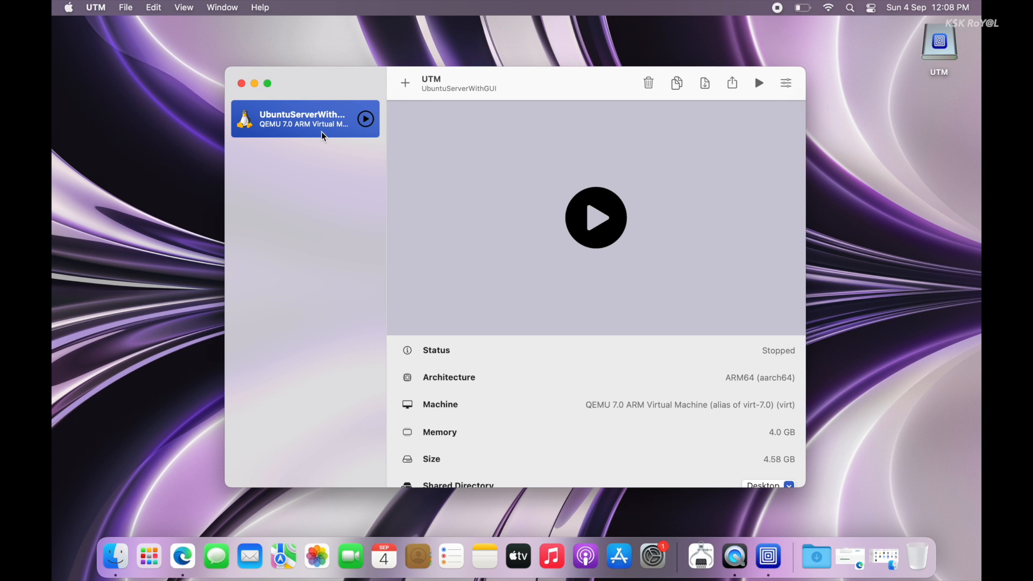
Clear the Ubuntu ISO from the virtual machine's CD/DVD drive.
{"action": "scroll", "coordinate": [549, 372], "scroll_direction": "down", "scroll_amount": 2}
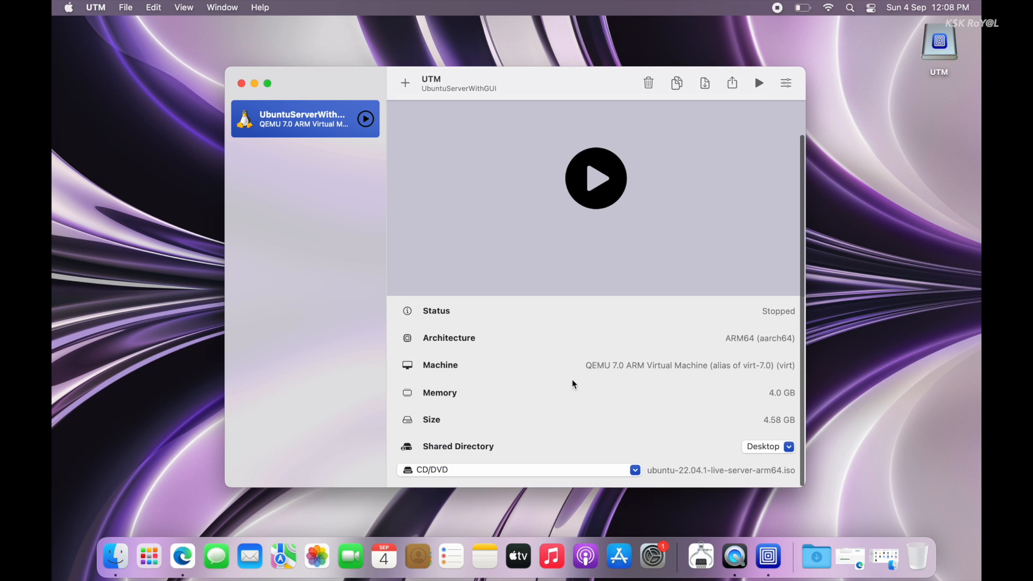
{"action": "left_click", "coordinate": [635, 470]}
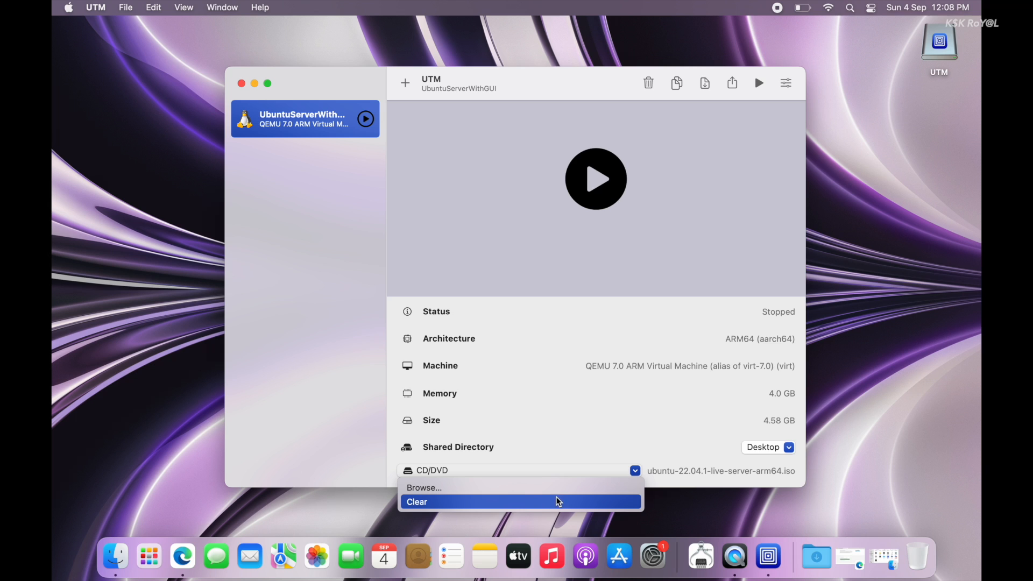
{"action": "left_click", "coordinate": [530, 502]}
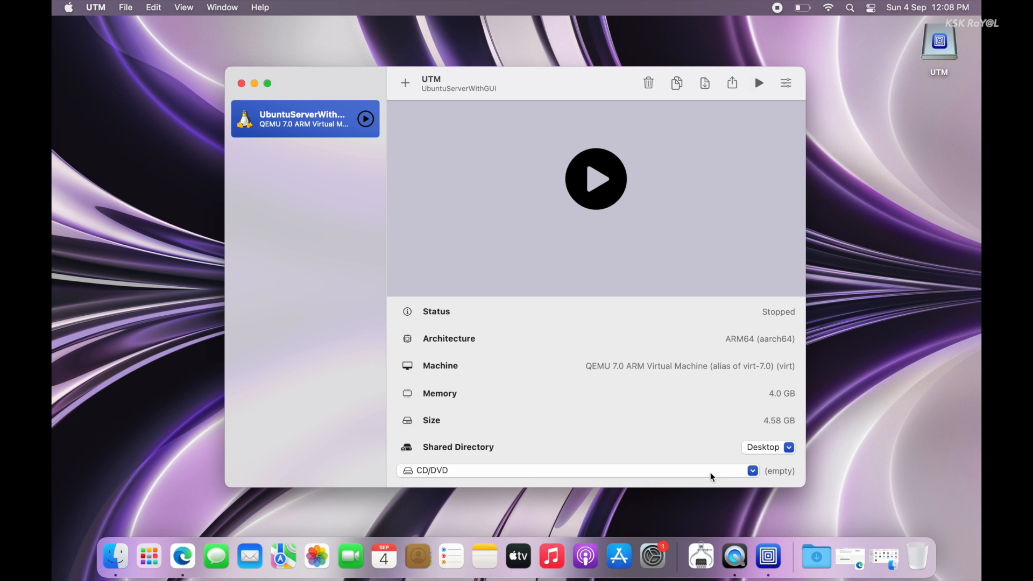
Start the UbuntuServerWithGUI virtual machine, minimize the library window, then enlarge and reposition the virtual machine's window.
{"action": "left_click", "coordinate": [760, 83]}
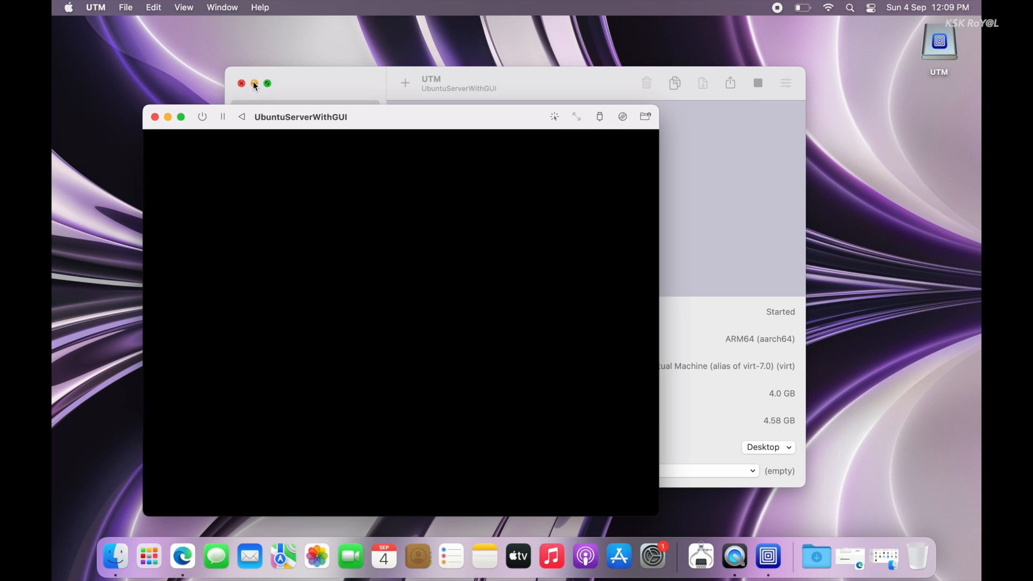
{"action": "left_click", "coordinate": [255, 83]}
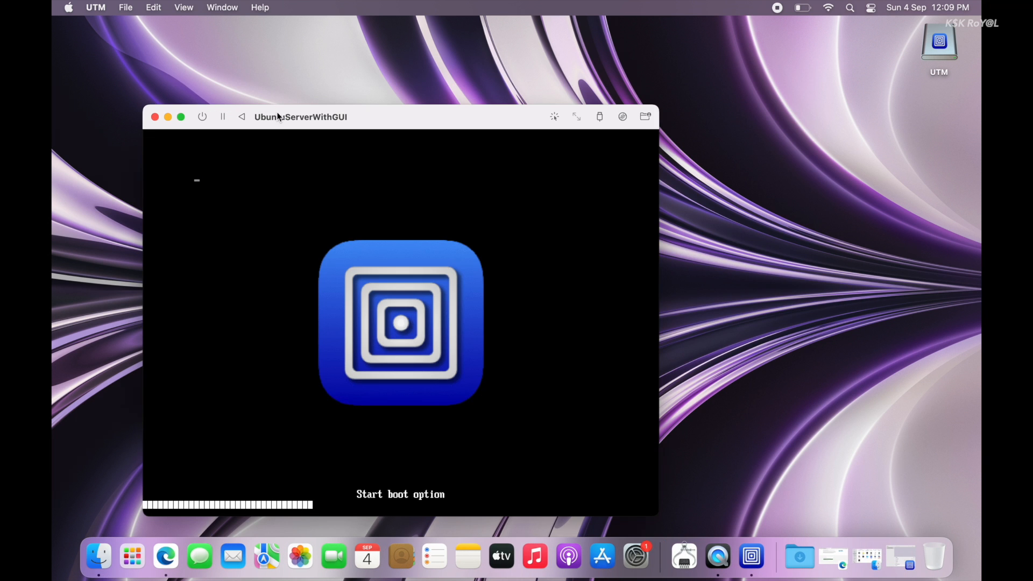
{"action": "double_click", "coordinate": [278, 117]}
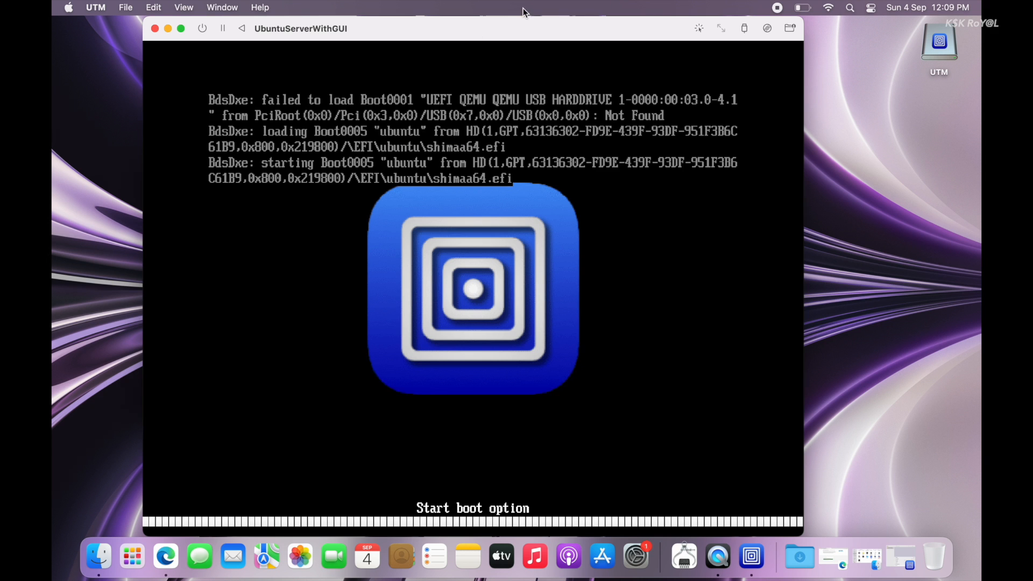
{"action": "left_click_drag", "start_coordinate": [523, 24], "coordinate": [580, 26]}
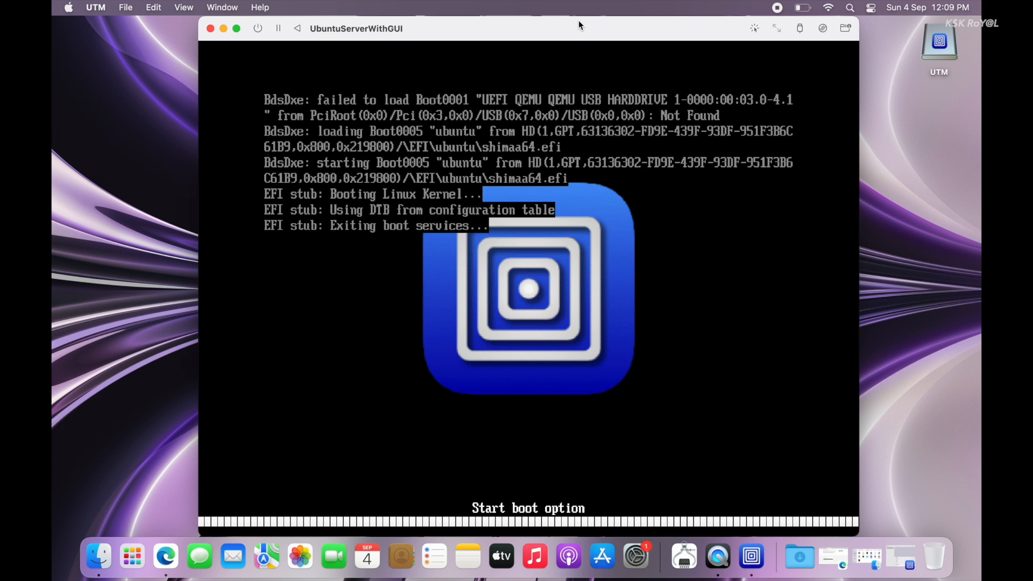
{"action": "left_click_drag", "start_coordinate": [579, 22], "coordinate": [495, 19]}
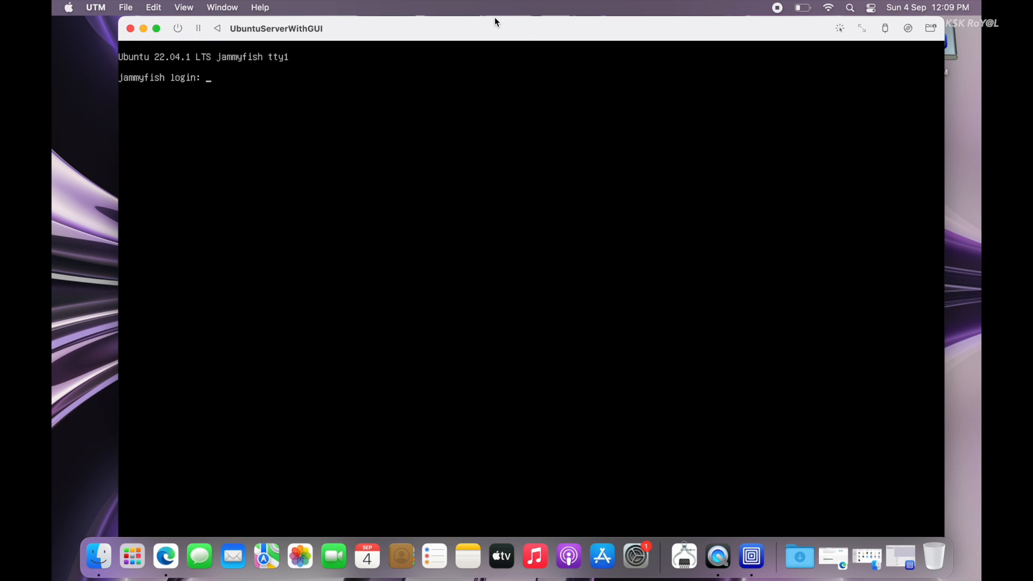
Log in as jammyfish with the account password and show the release information with cat /etc/lsb-release.
{"action": "type", "text": "jammyfish"}
{"action": "key", "text": "Return"}
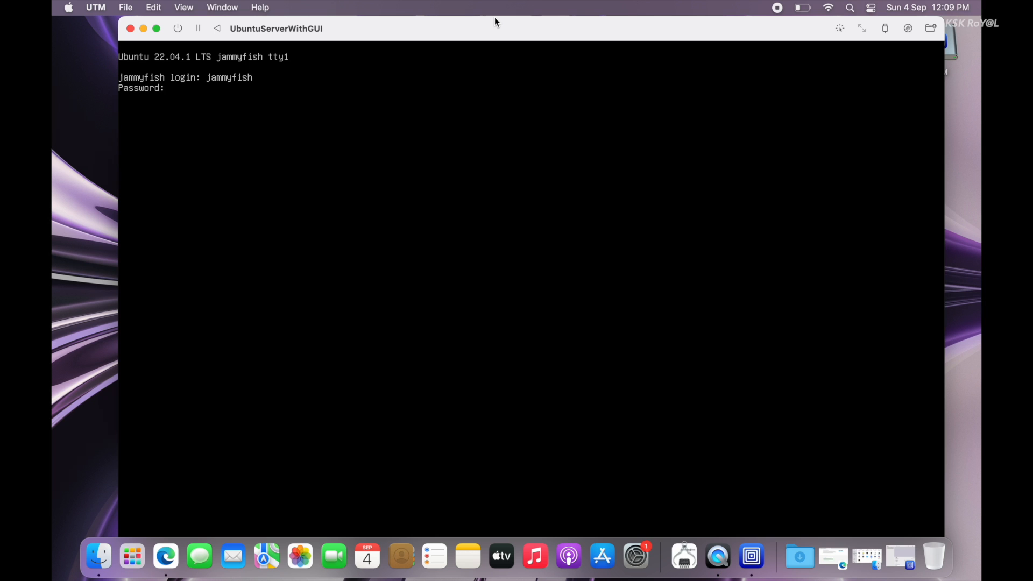
{"action": "key", "text": "Return"}
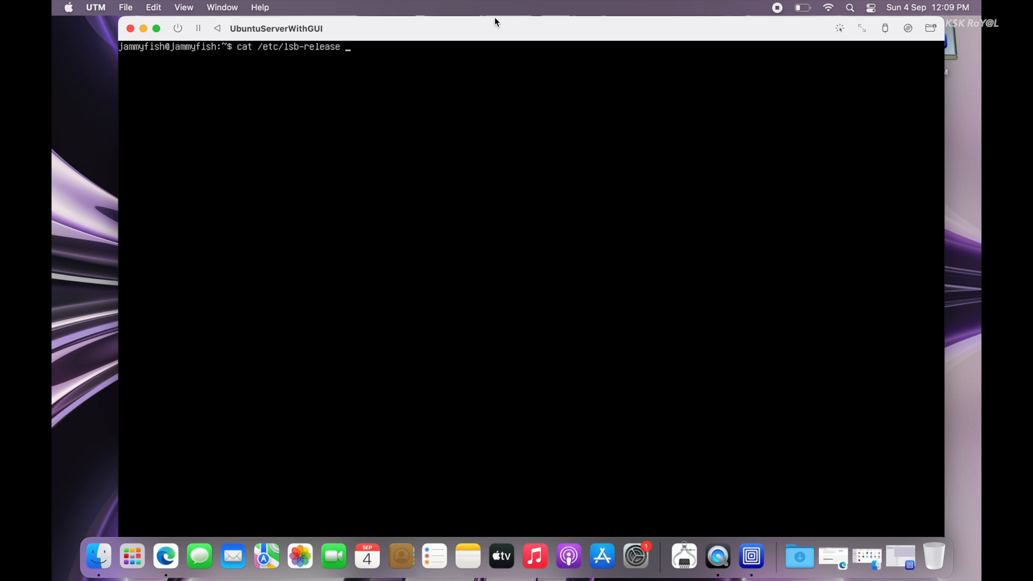
{"action": "key", "text": "Return"}
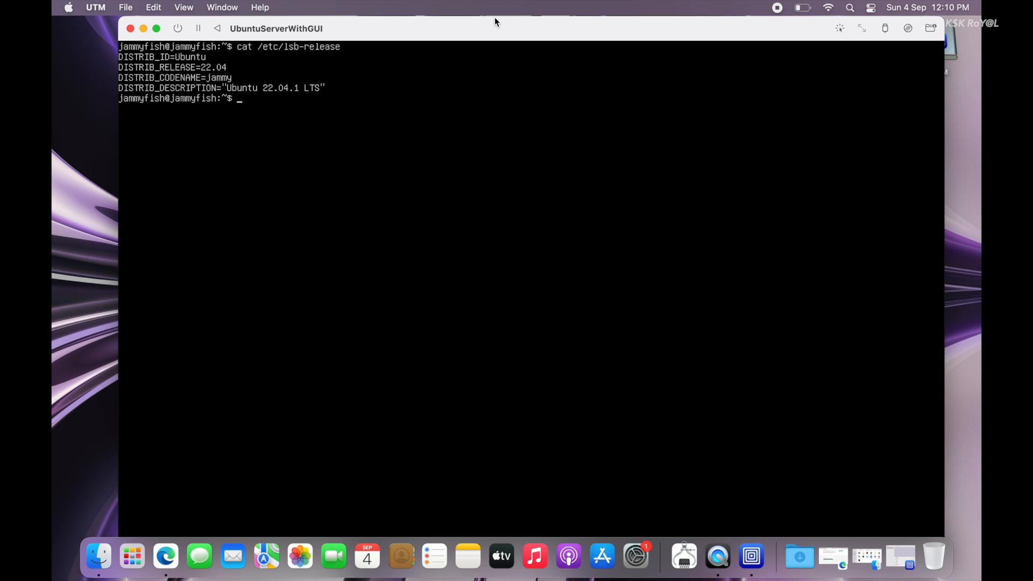
Refresh the package lists with sudo apt update on a cleared screen, authorizing with the account password.
{"action": "type", "text": "sudo ap"}
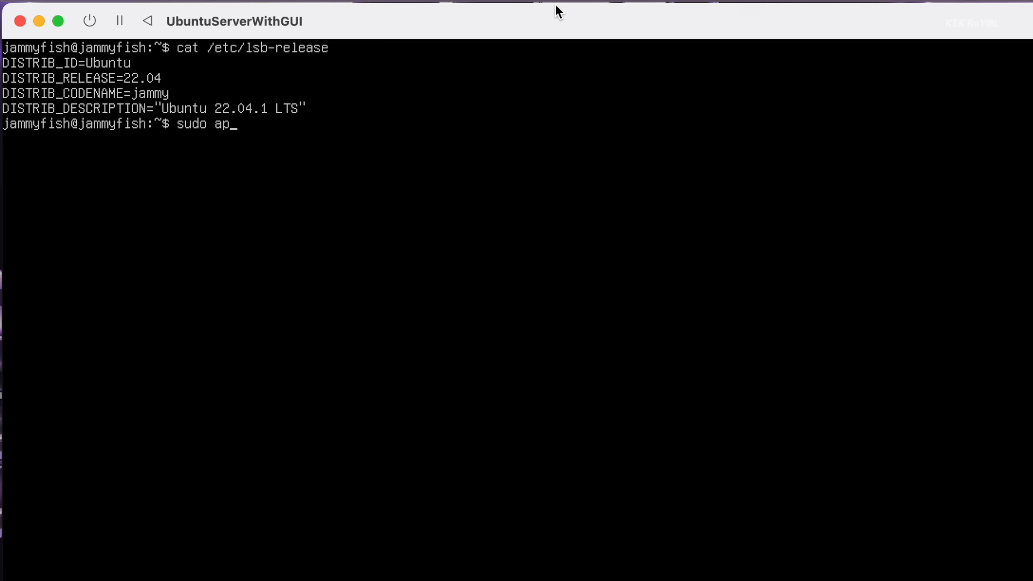
{"action": "type", "text": "t update"}
{"action": "key", "text": "ctrl+l"}
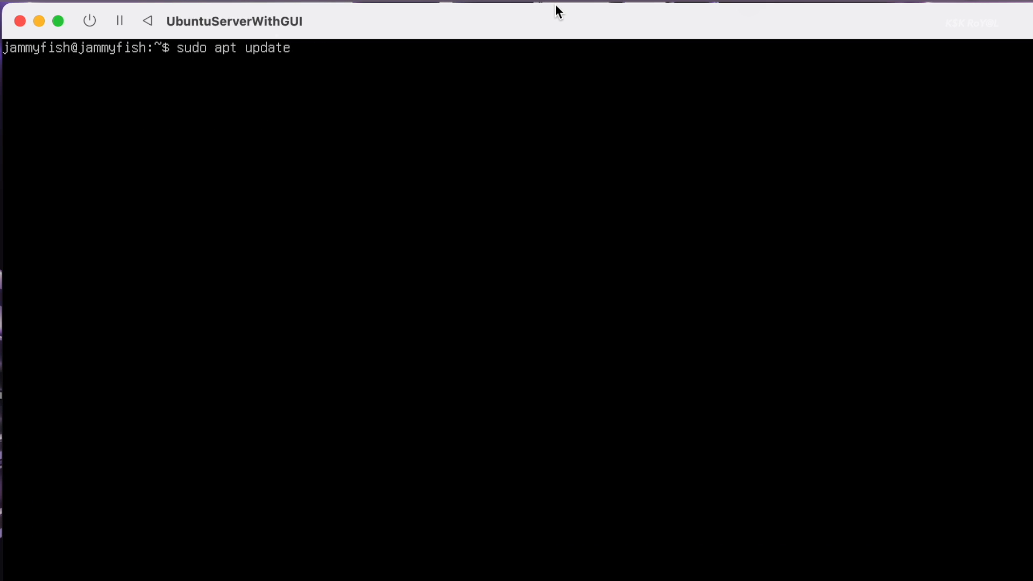
{"action": "key", "text": "Return"}
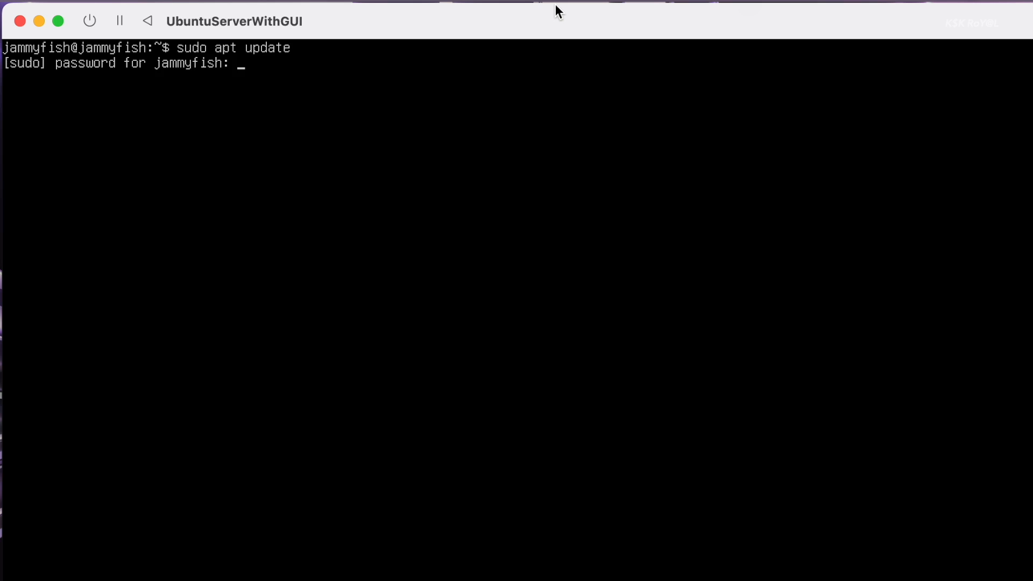
{"action": "key", "text": "Return"}
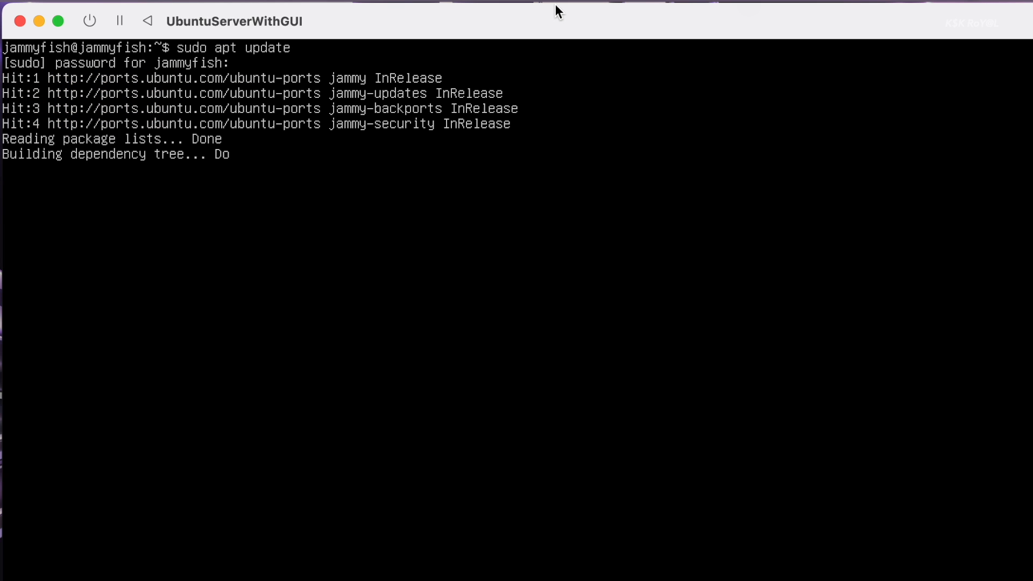
Upgrade all packages with sudo apt full-upgrade and answer y to continue.
{"action": "type", "text": "sudo apt full"}
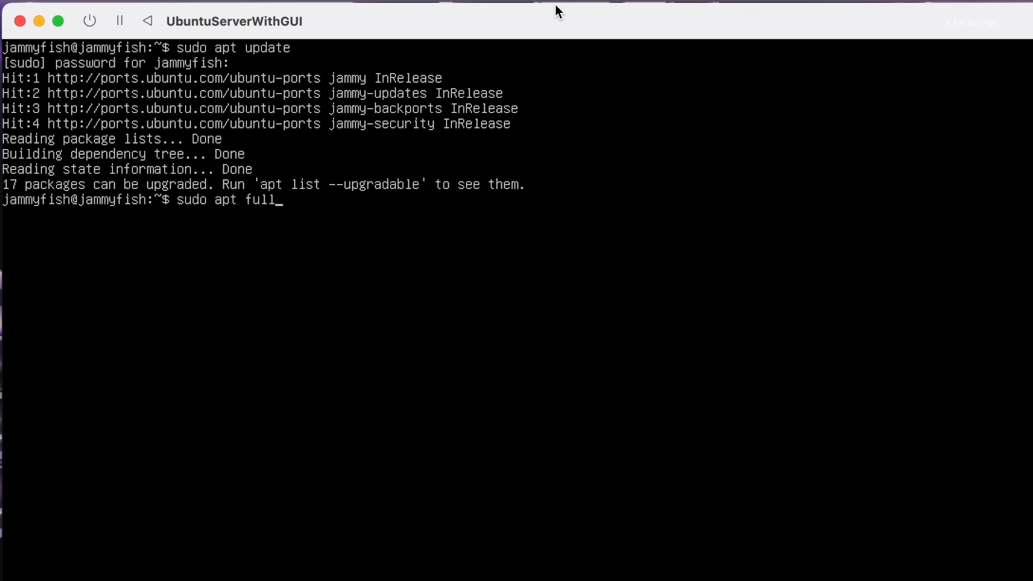
{"action": "type", "text": "-upgrade"}
{"action": "key", "text": "Return"}
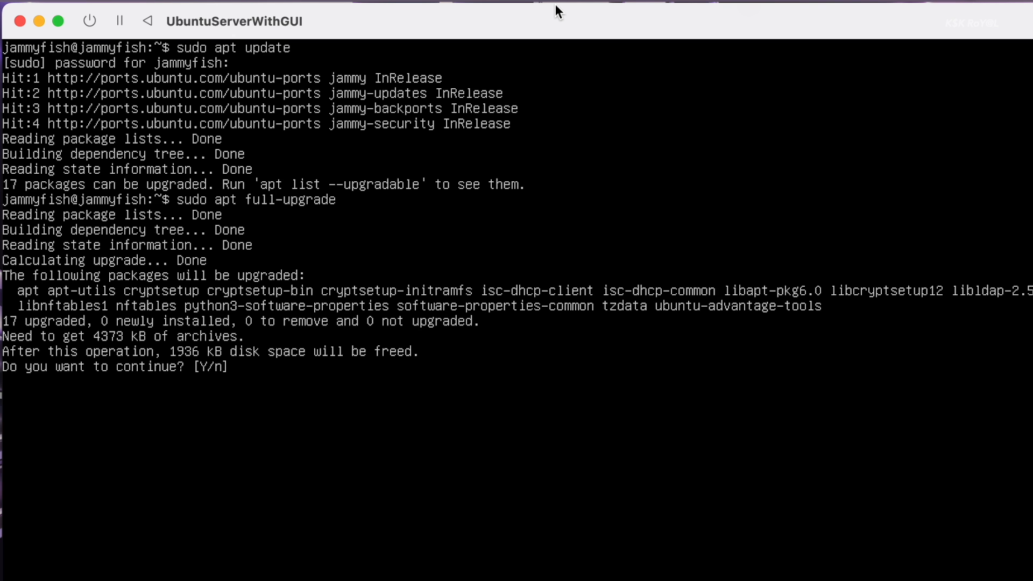
{"action": "type", "text": "y"}
{"action": "key", "text": "Return"}
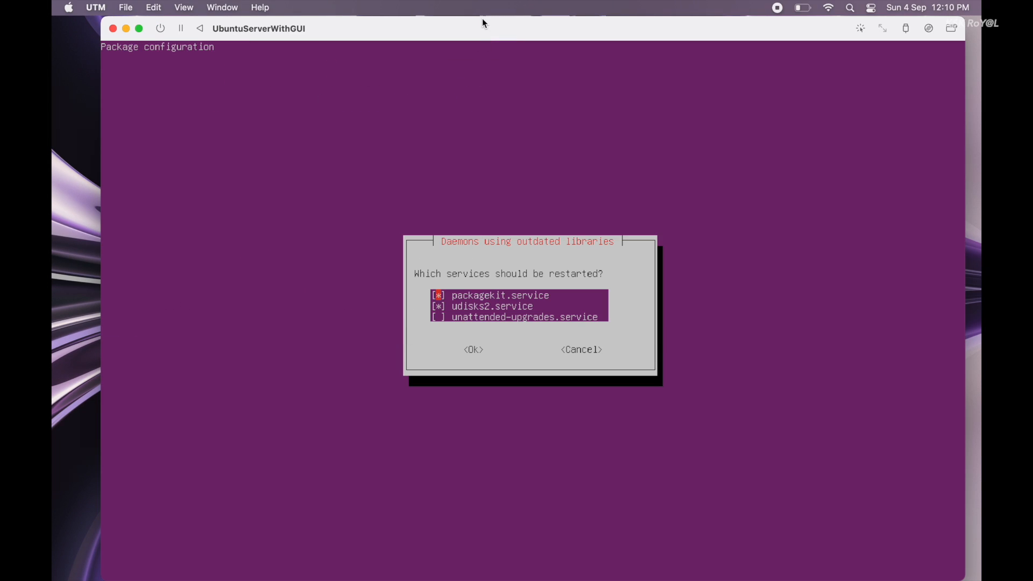
Accept restarting the preselected packagekit and udisks2 services, then clear the terminal.
{"action": "key", "text": "Tab"}
{"action": "key", "text": "Return"}
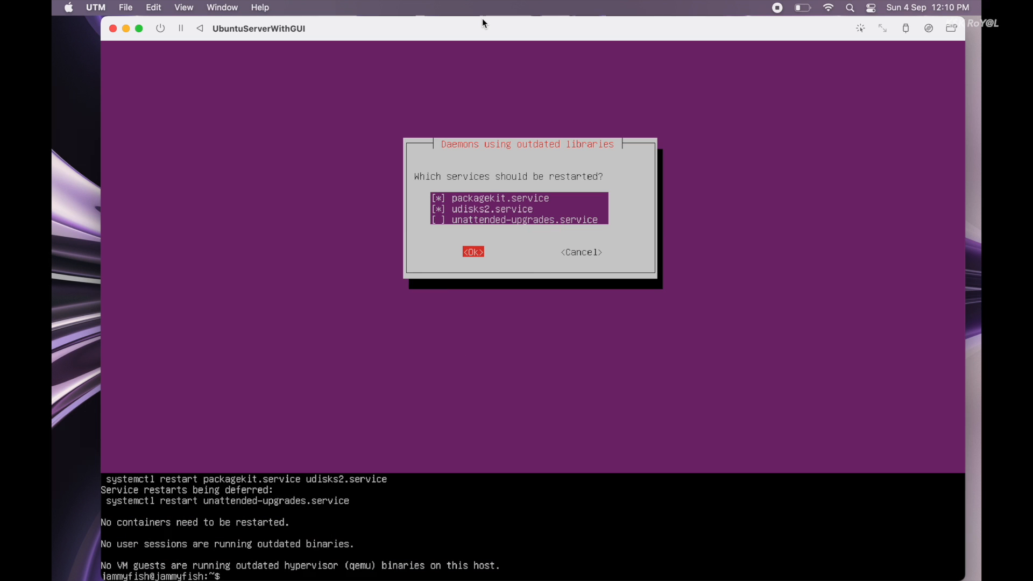
{"action": "type", "text": "clear"}
{"action": "key", "text": "Return"}
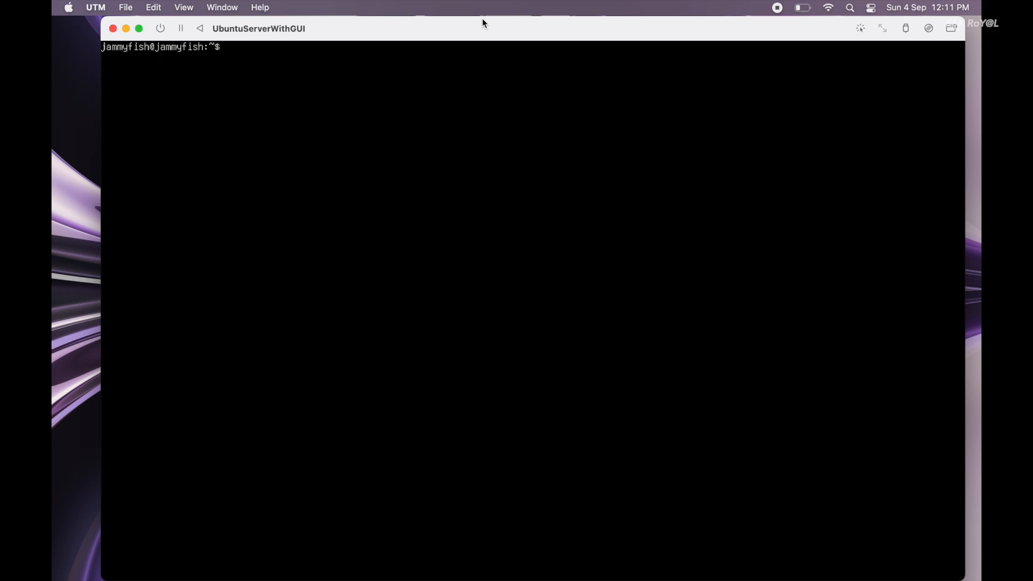
Install the desktop with sudo apt install ubuntu-desktop^, answer y, and accept the service restart dialog with unattended-upgrades.service left unselected.
{"action": "type", "text": "s"}
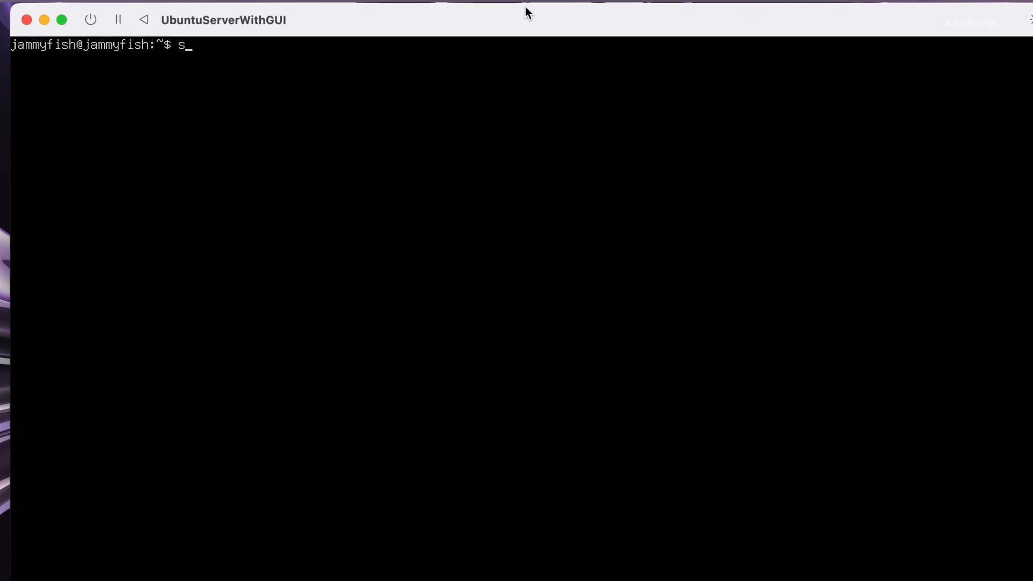
{"action": "type", "text": "udo apt install ubuntu"}
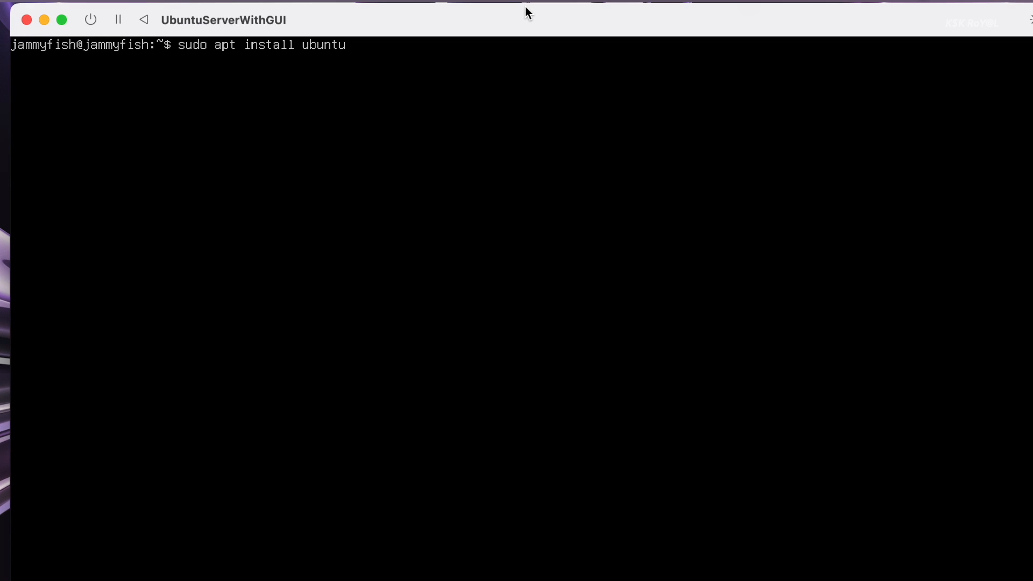
{"action": "type", "text": "-desktop^"}
{"action": "key", "text": "Return"}
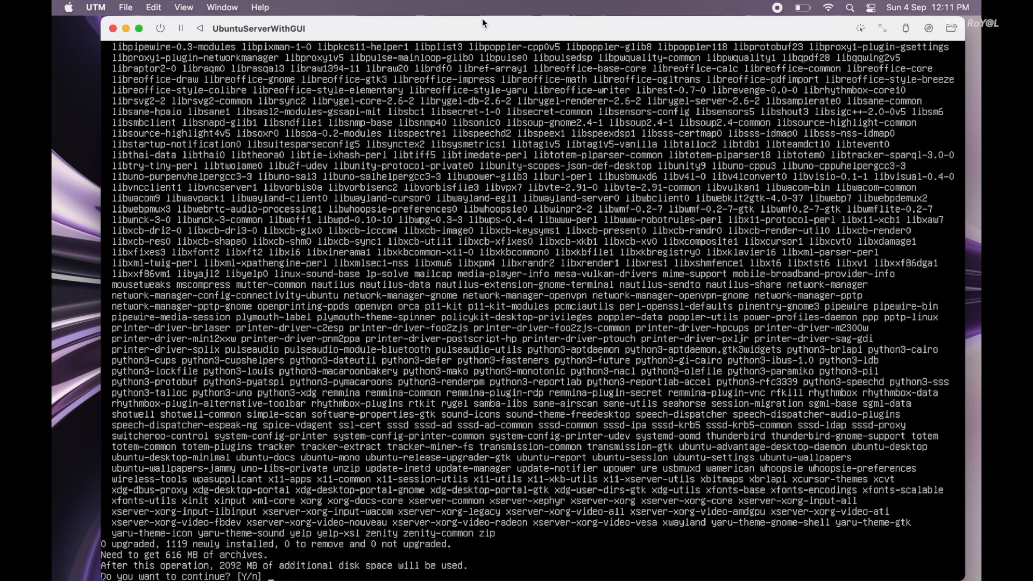
{"action": "type", "text": "y"}
{"action": "key", "text": "Return"}
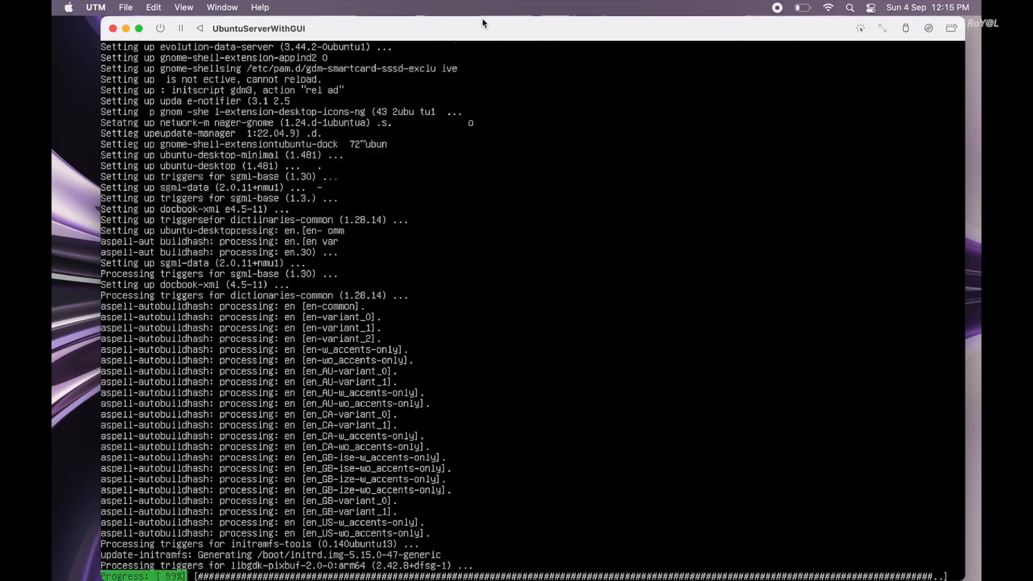
{"action": "key", "text": "Tab"}
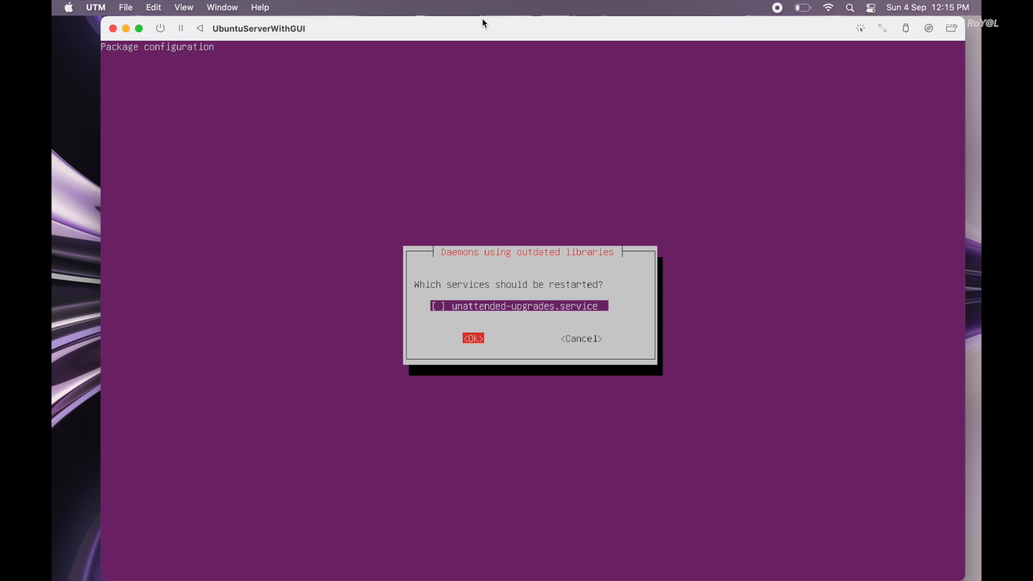
{"action": "key", "text": "Return"}
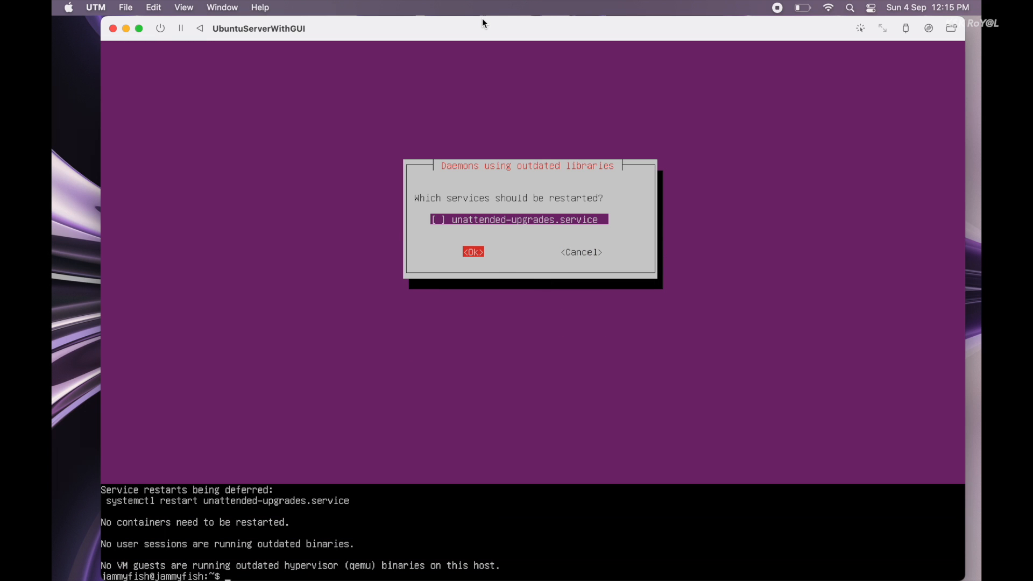